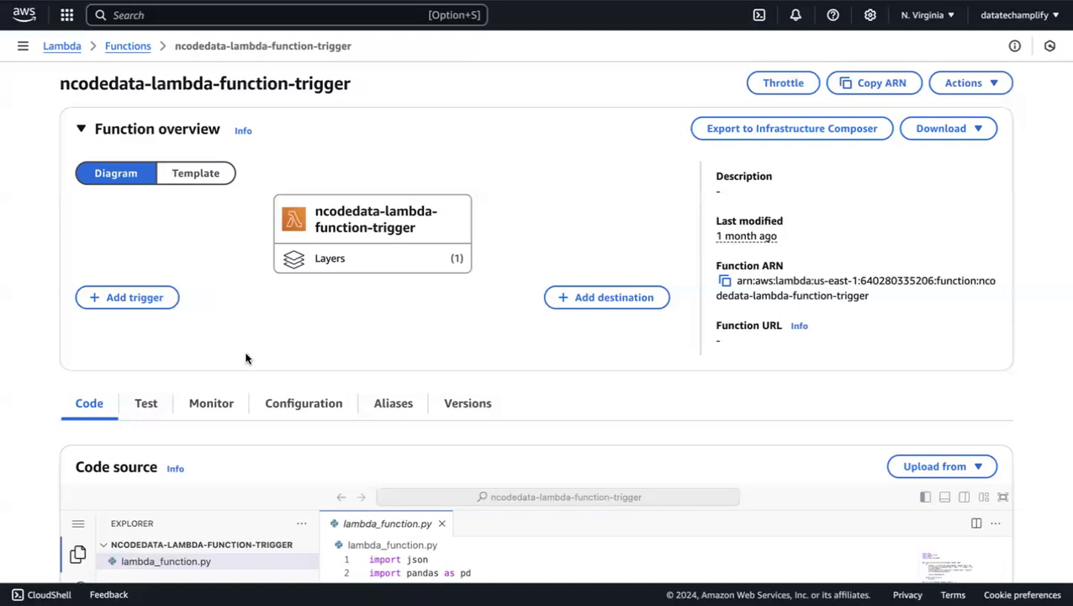
- Check the function overview and the trigger list in the function's configuration
scroll(244, 359, "down", 1)
scroll(244, 353, "up", 1)
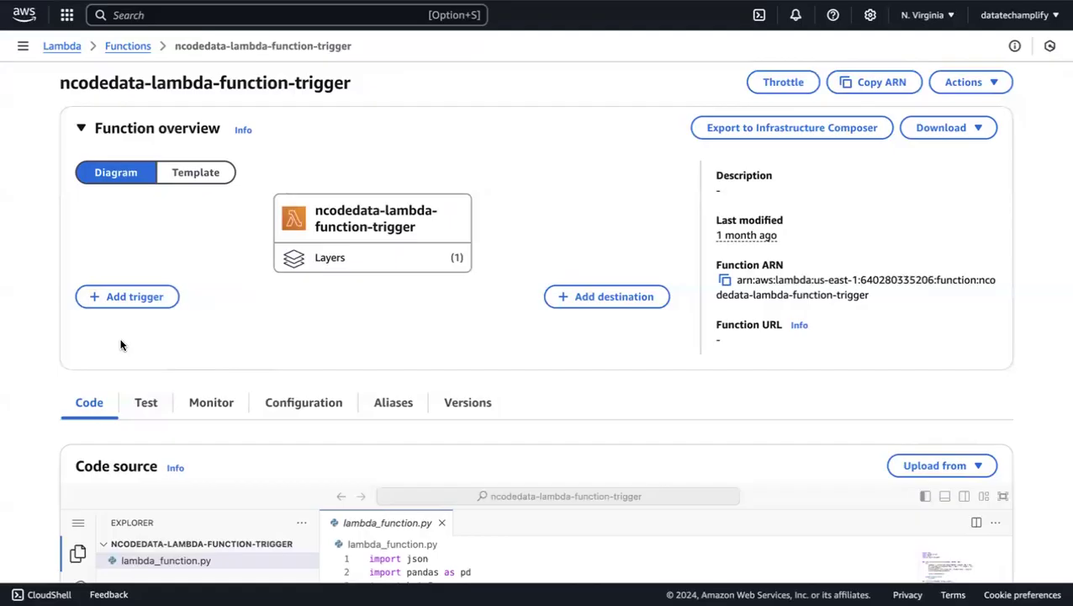
scroll(240, 347, "down", 2)
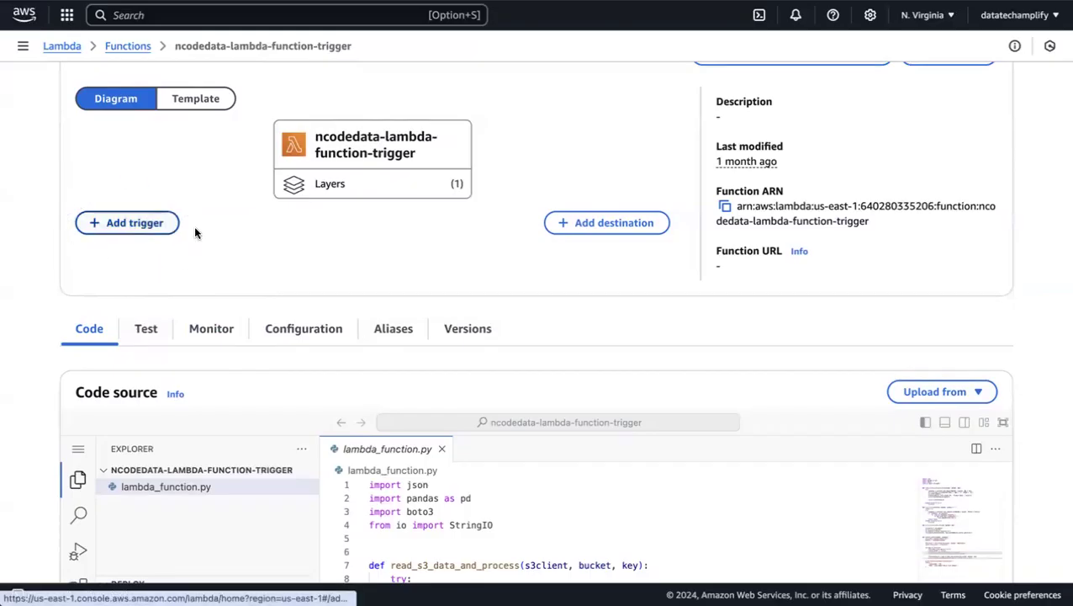
left_click(305, 328)
scroll(304, 328, "down", 2)
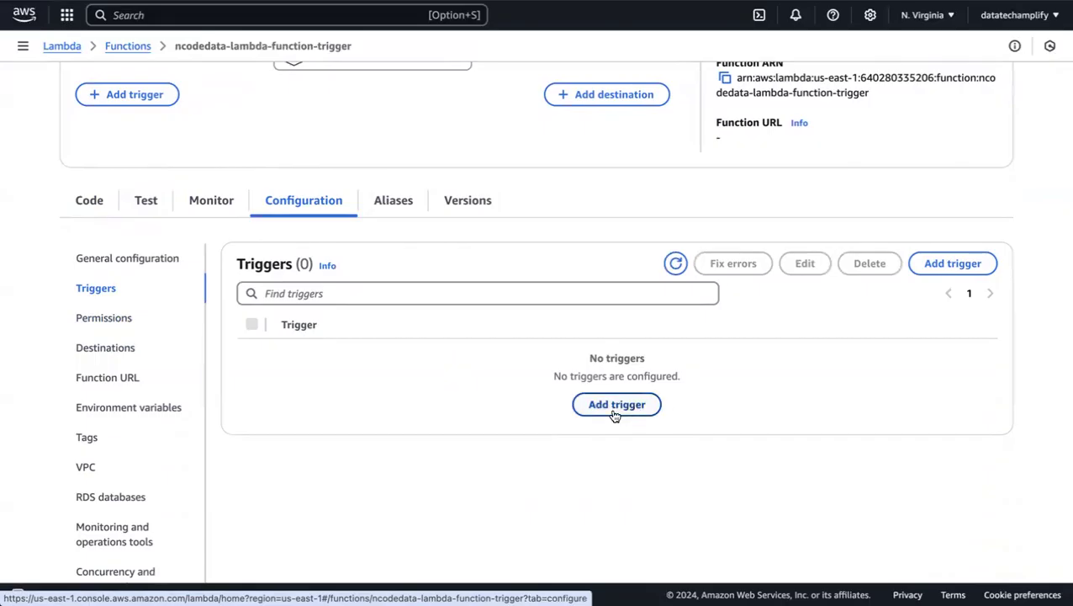
- Start adding a trigger to the function, browse the available event sources and select S3
scroll(220, 187, "up", 2)
left_click(122, 189)
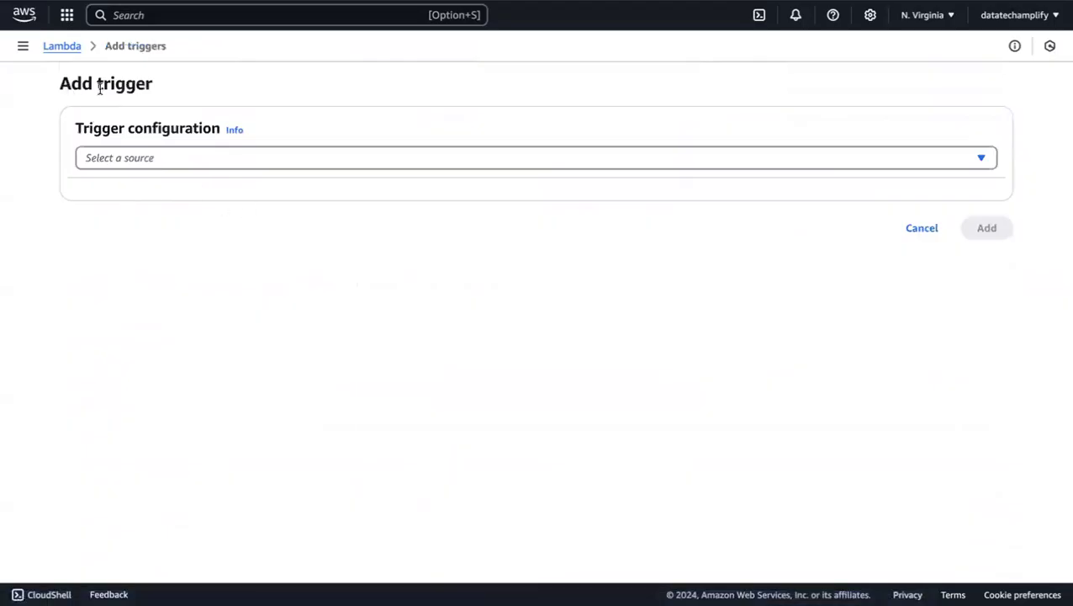
left_click(236, 158)
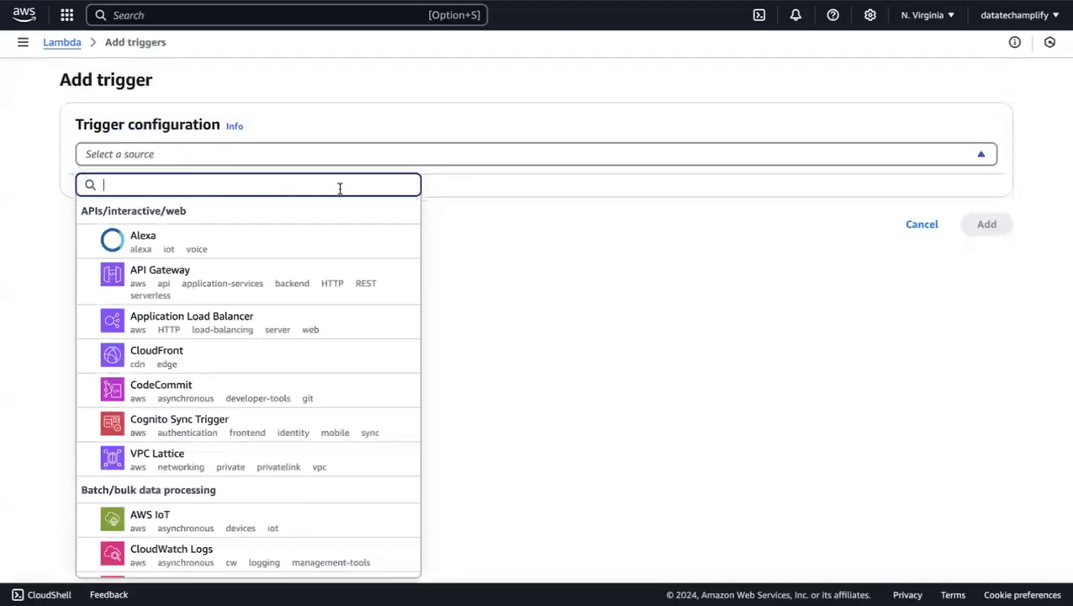
scroll(328, 339, "down", 5)
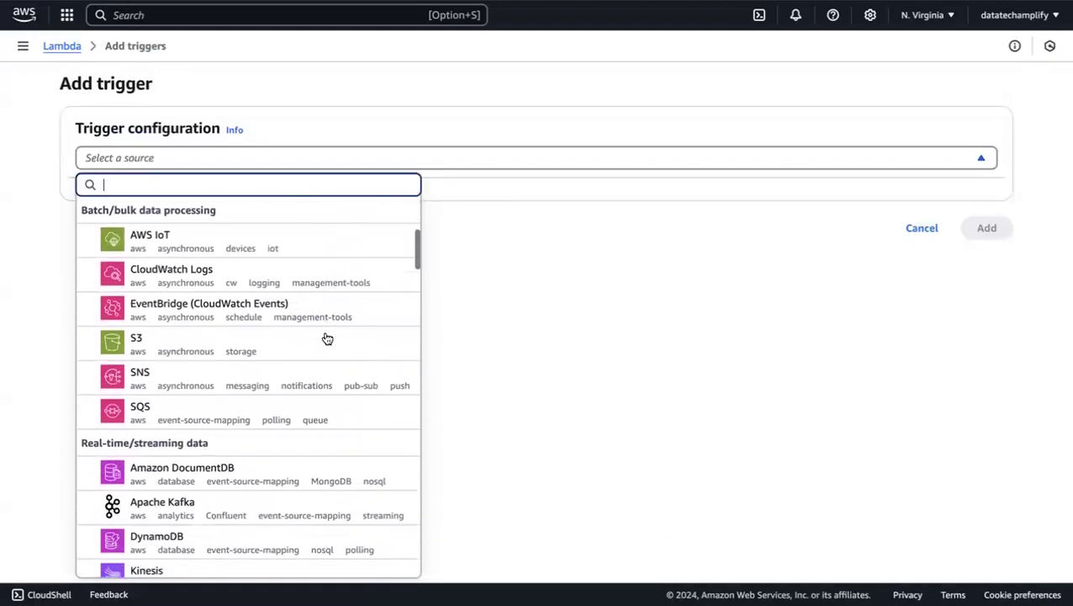
scroll(311, 373, "up", 1)
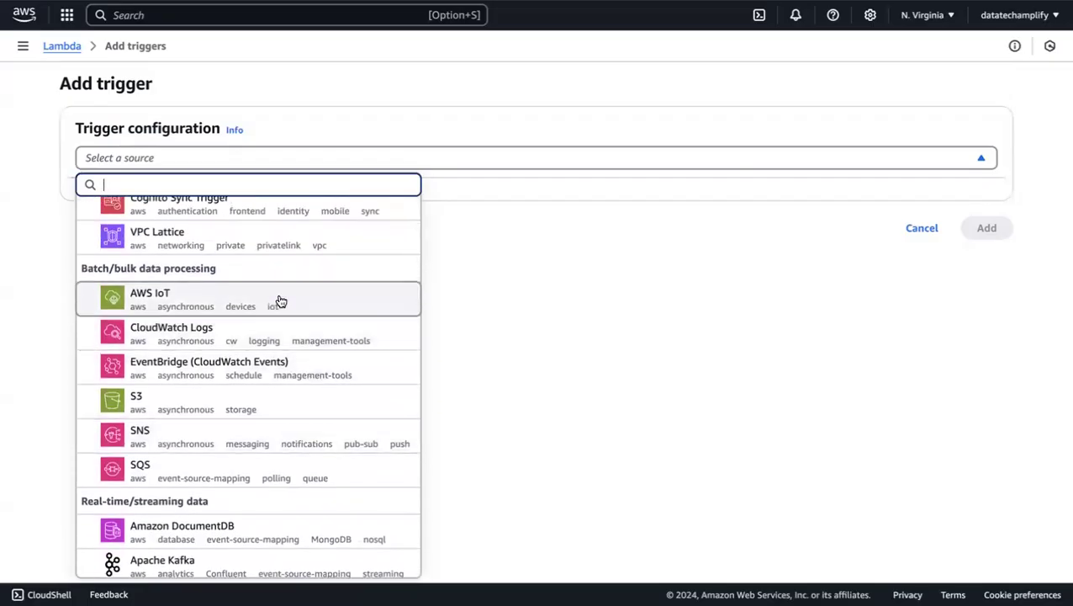
scroll(281, 301, "up", 1)
scroll(281, 301, "up", 2)
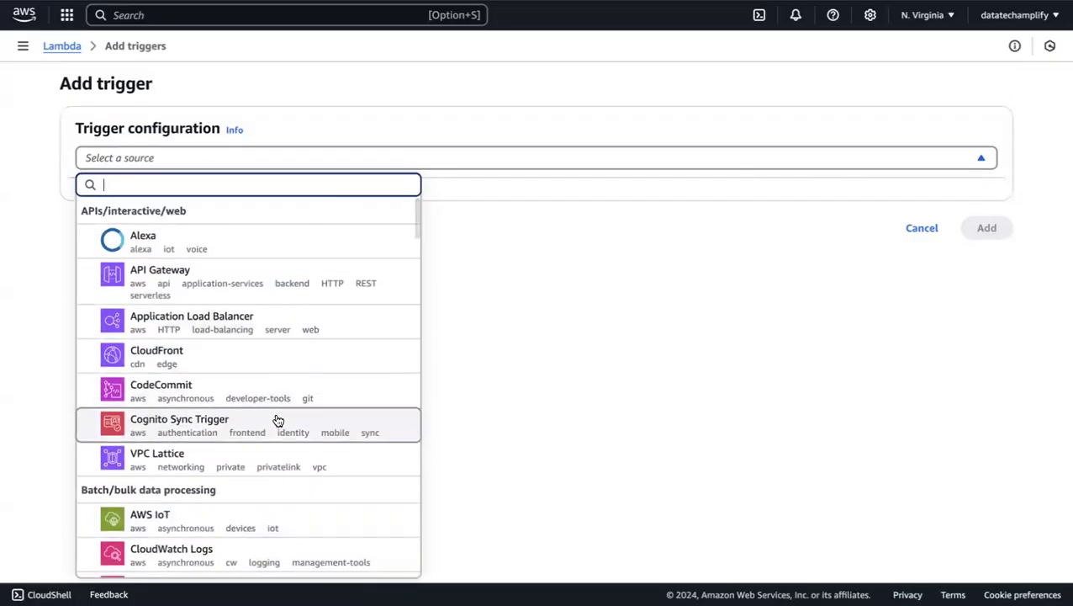
scroll(278, 418, "down", 2)
scroll(278, 418, "down", 3)
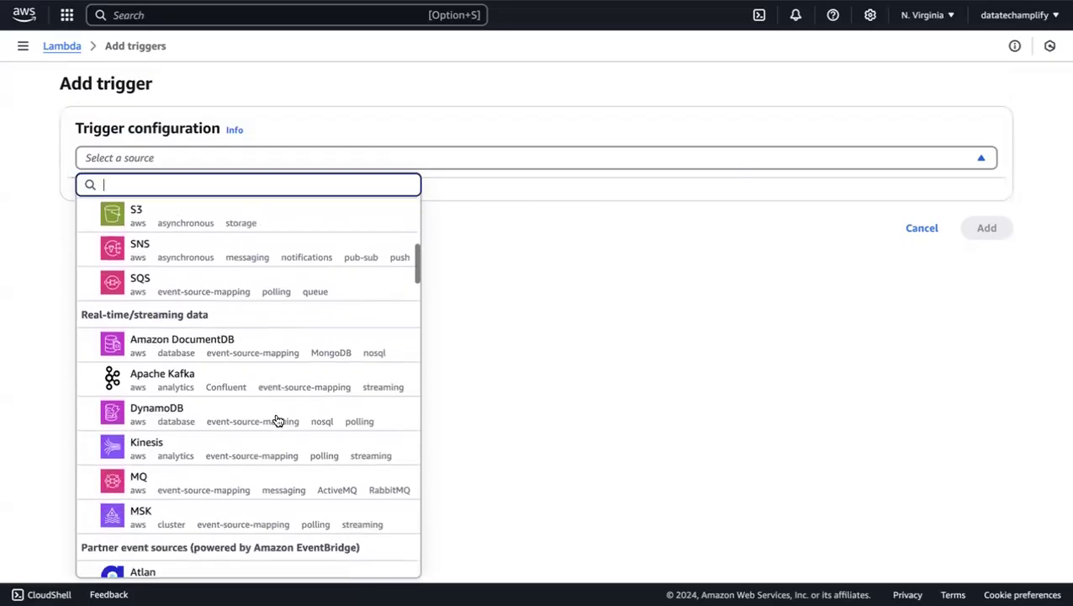
scroll(278, 418, "down", 2)
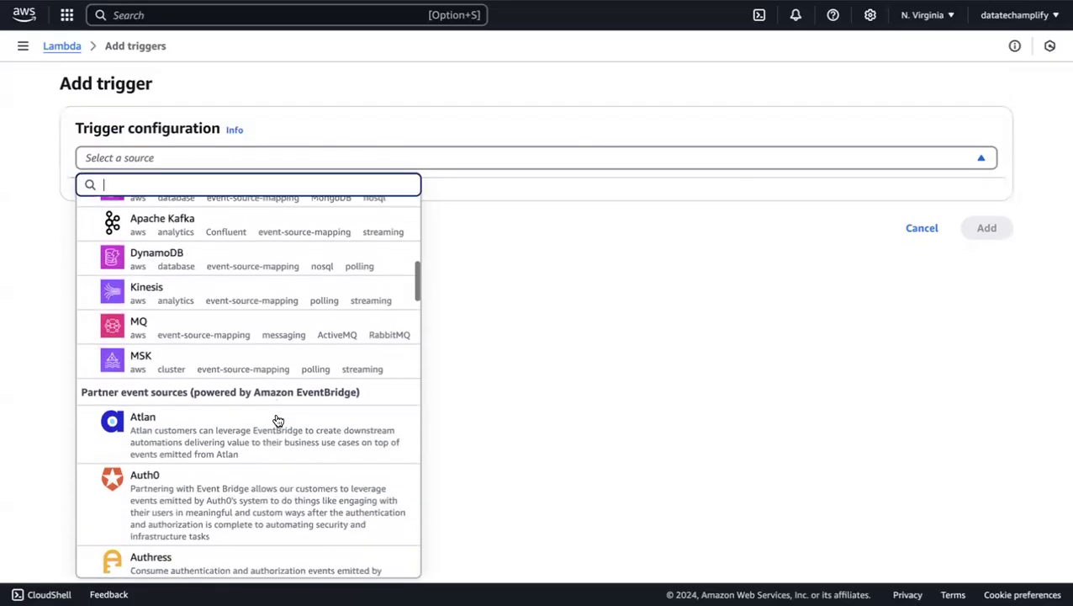
scroll(277, 418, "up", 3)
scroll(278, 419, "up", 1)
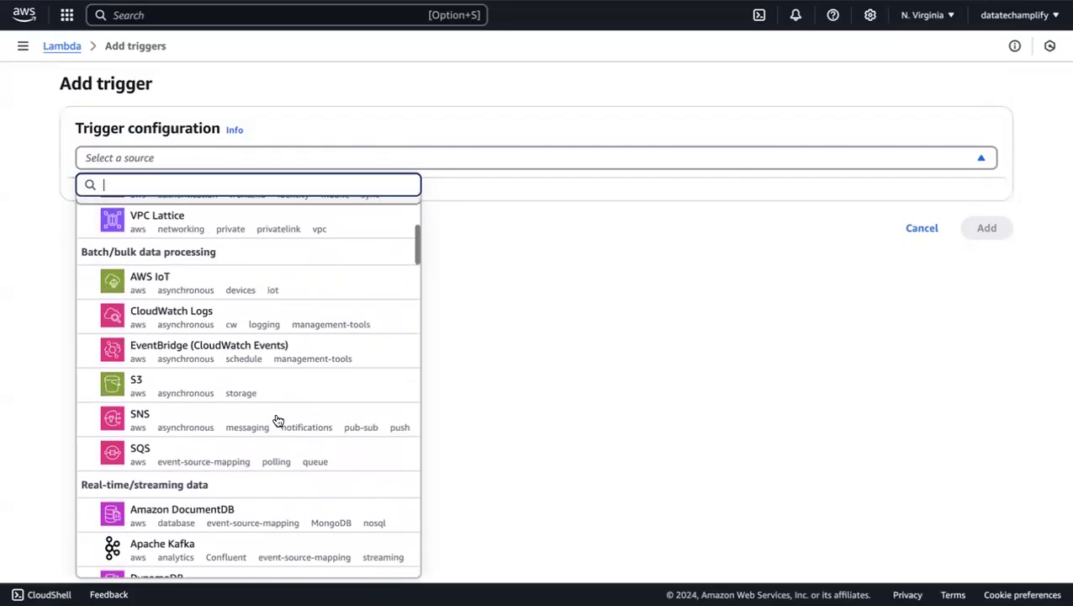
left_click(185, 383)
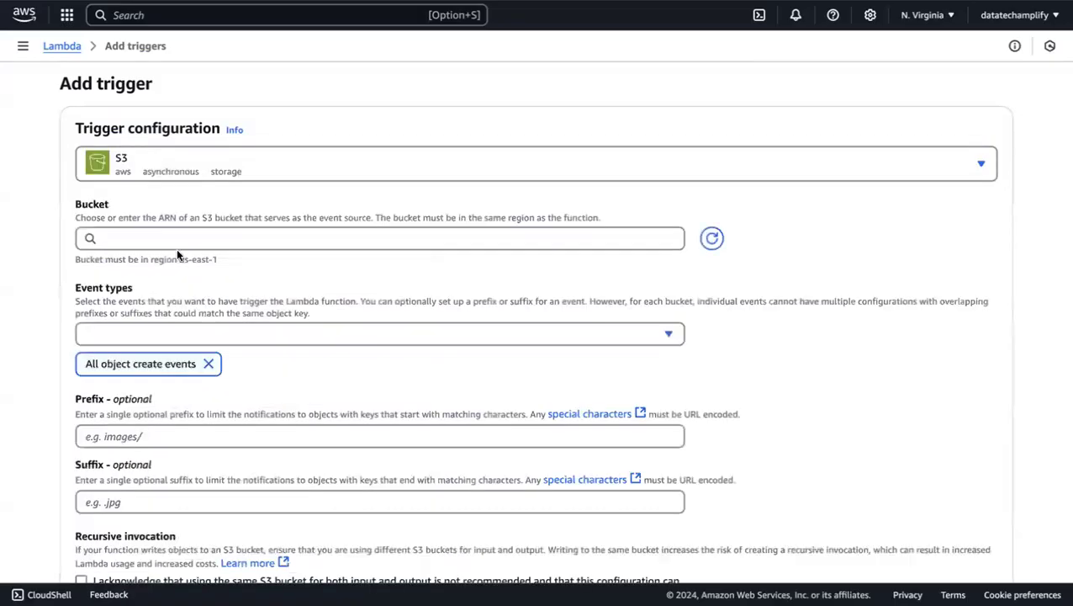
scroll(222, 308, "down", 1)
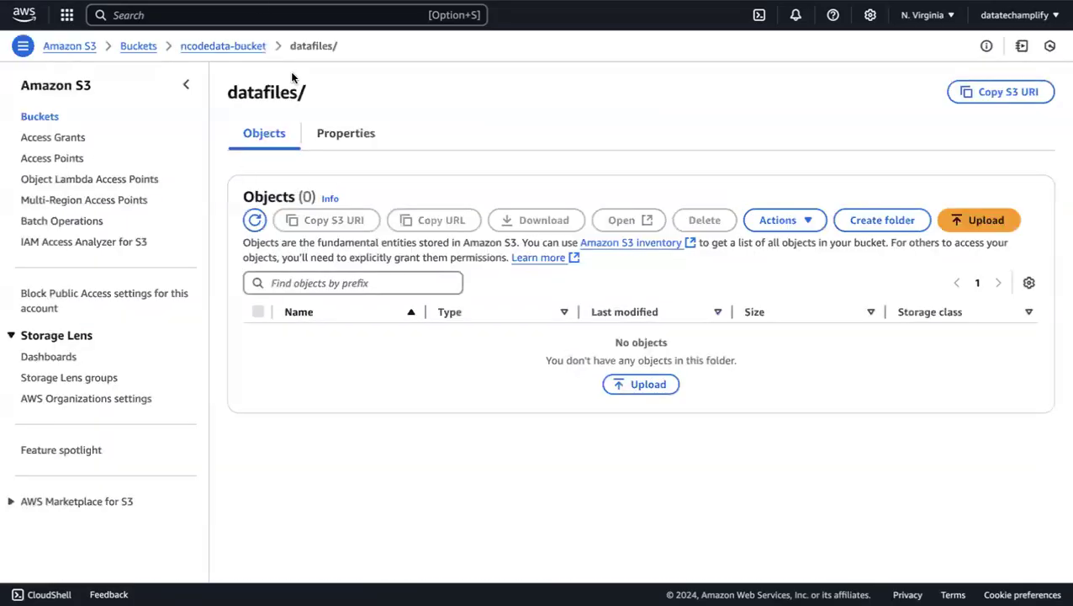
- Switch to the S3 console, view the contents of ncodedata-bucket and open its datafiles folder
left_click(208, 47)
left_click_drag(223, 94, 374, 95)
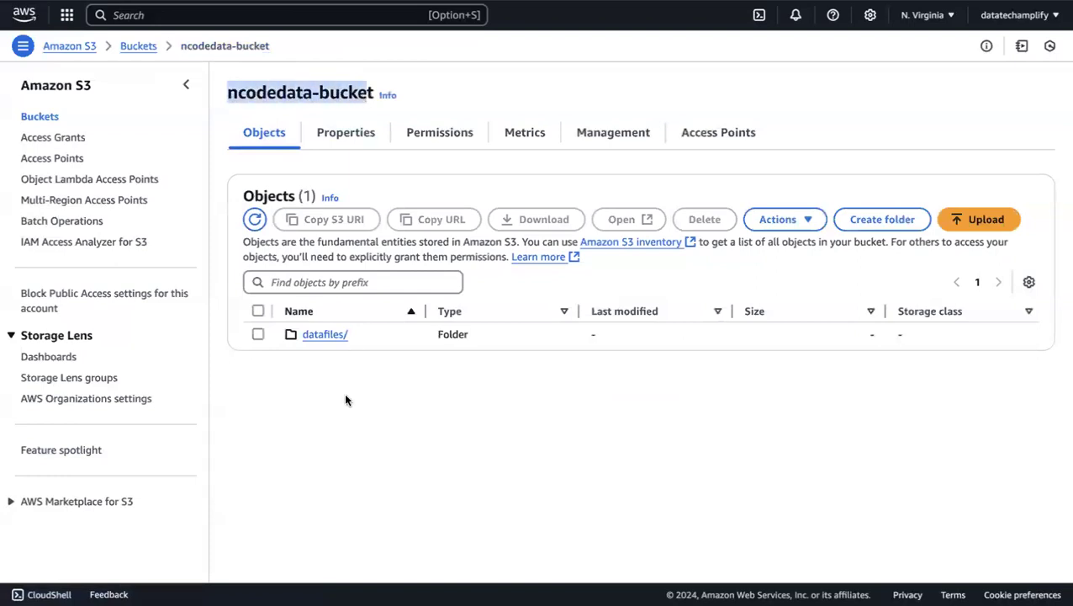
left_click(330, 334)
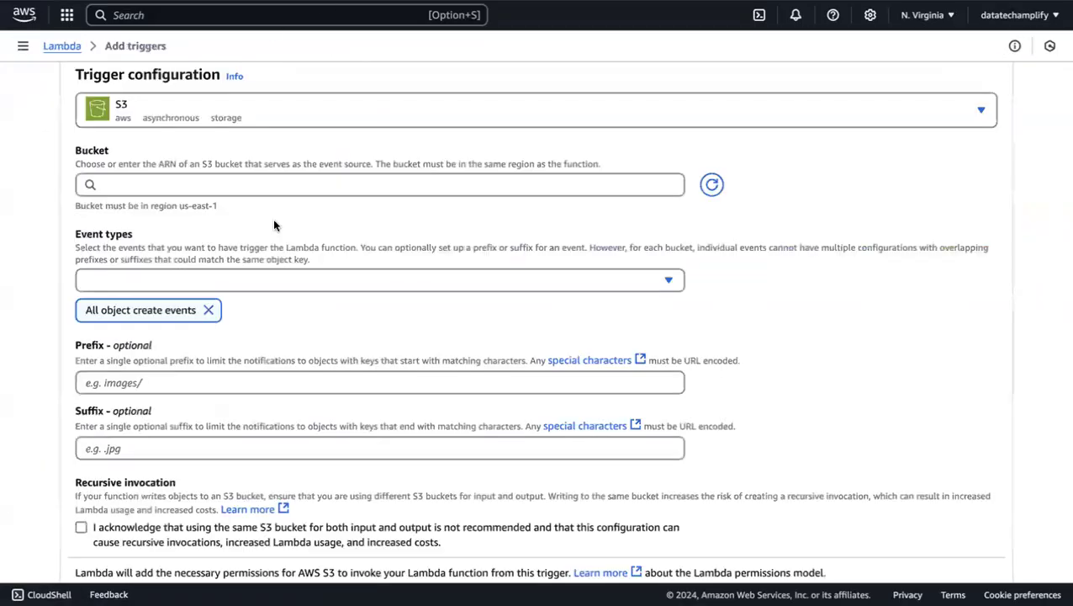
- Return to Lambda, leave the trigger form and open the code of the ncodedata-lambda-function-trigger function
scroll(274, 221, "up", 2)
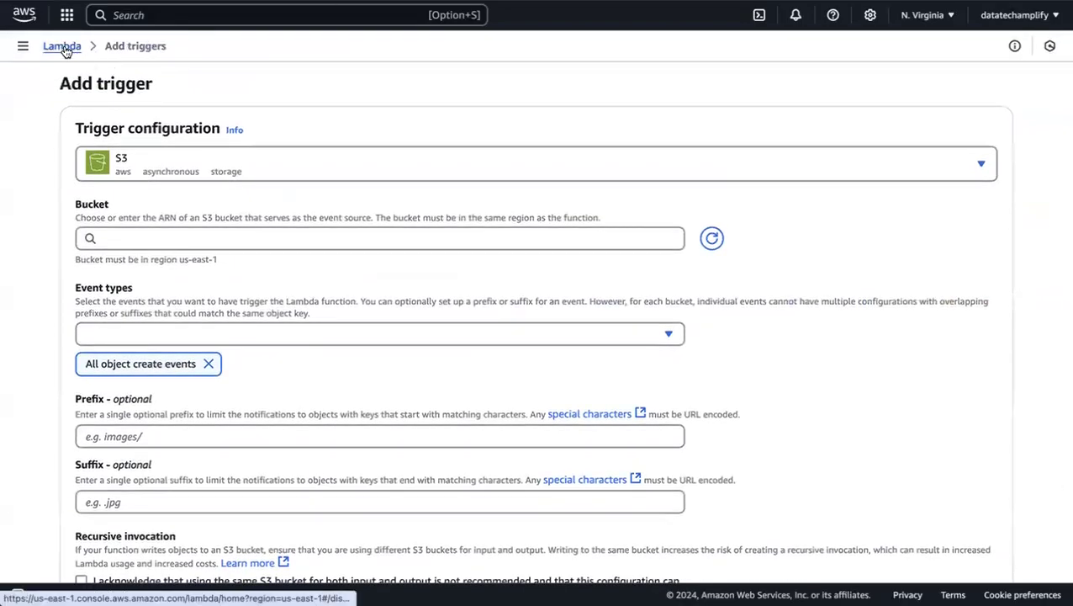
left_click(62, 47)
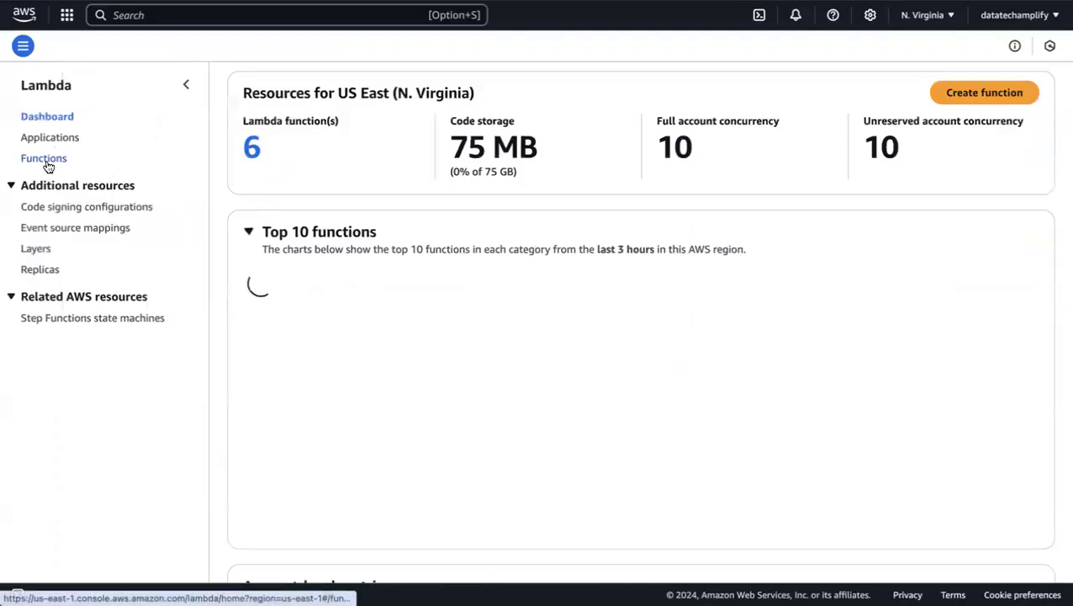
left_click(48, 160)
left_click(338, 345)
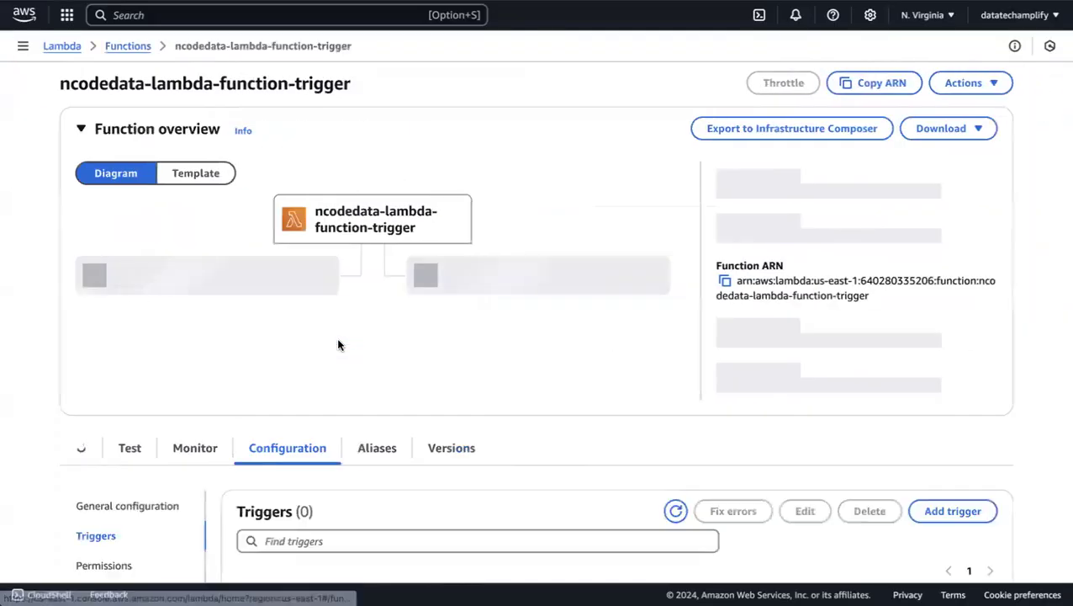
scroll(412, 390, "down", 3)
left_click(91, 210)
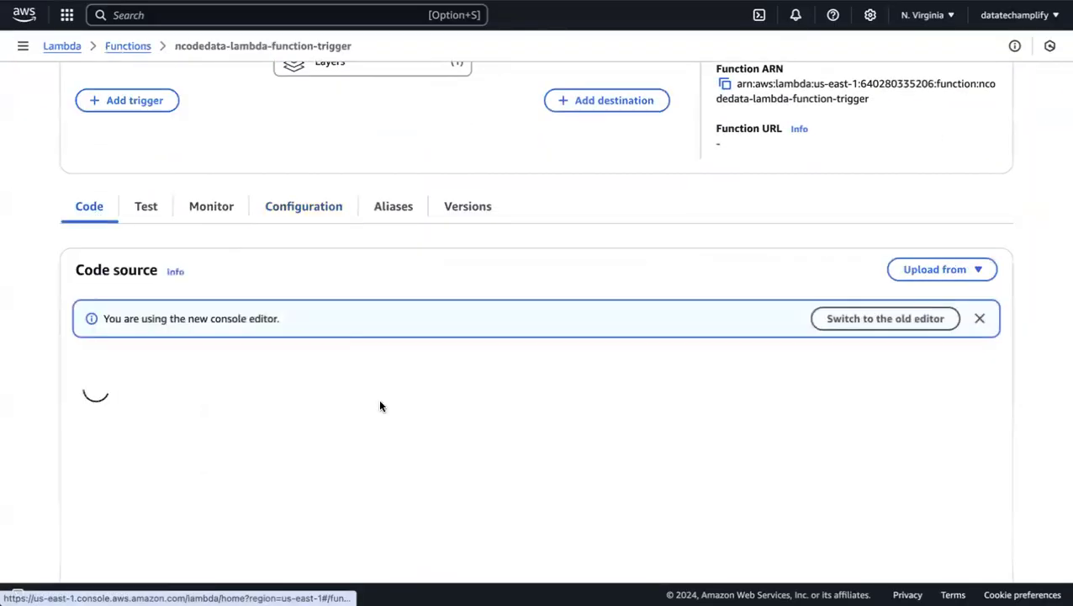
scroll(380, 405, "down", 2)
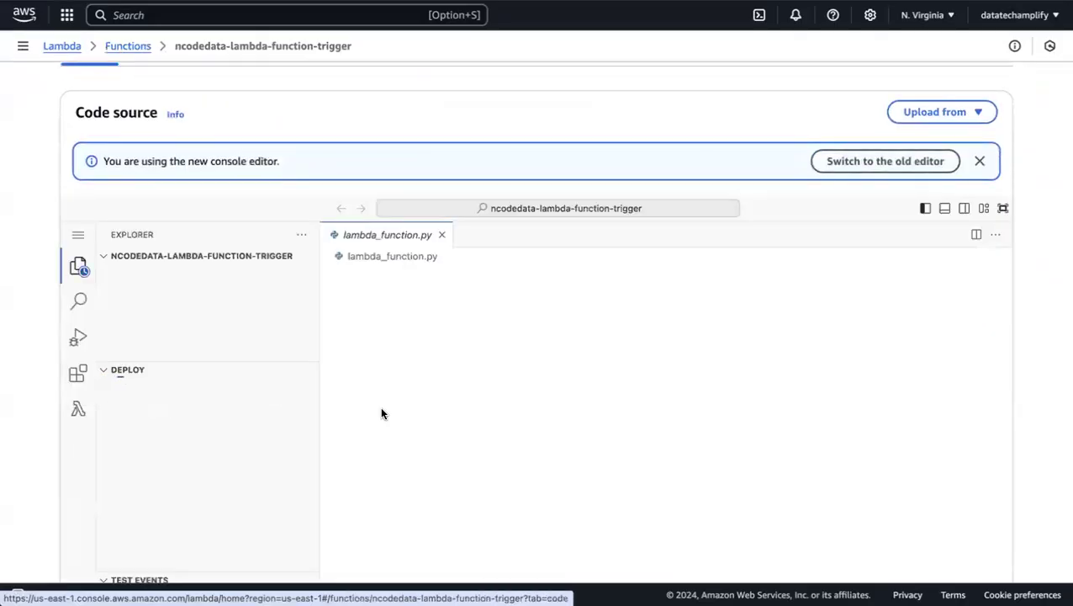
scroll(534, 167, "down", 1)
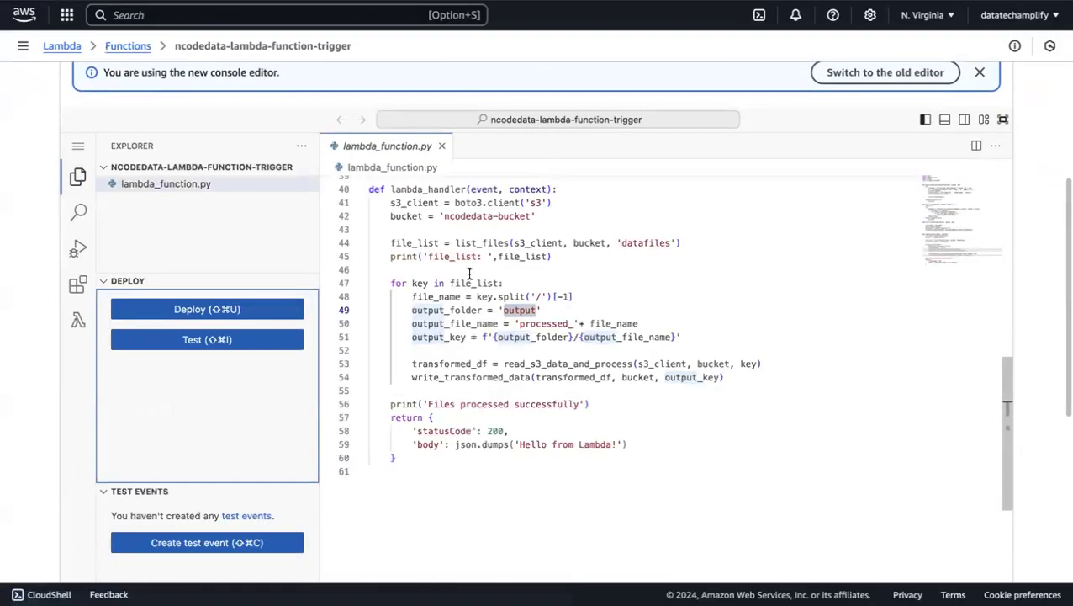
- Examine the bucket, input folder, output folder and output file name set in the lambda_handler code
scroll(465, 324, "up", 10)
scroll(465, 323, "down", 10)
scroll(466, 323, "up", 2)
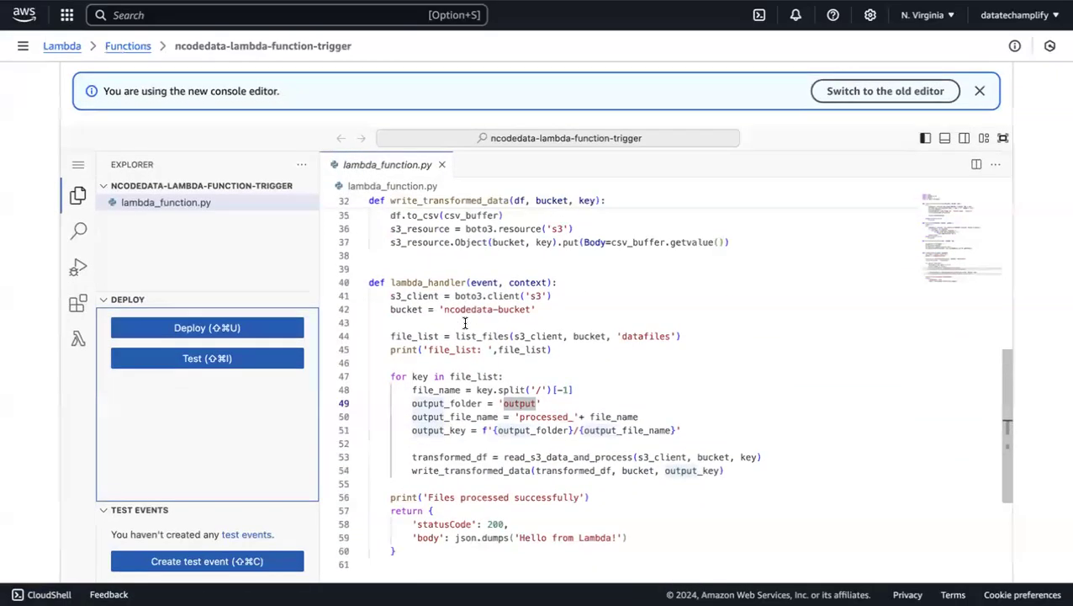
left_click_drag(445, 316, 528, 317)
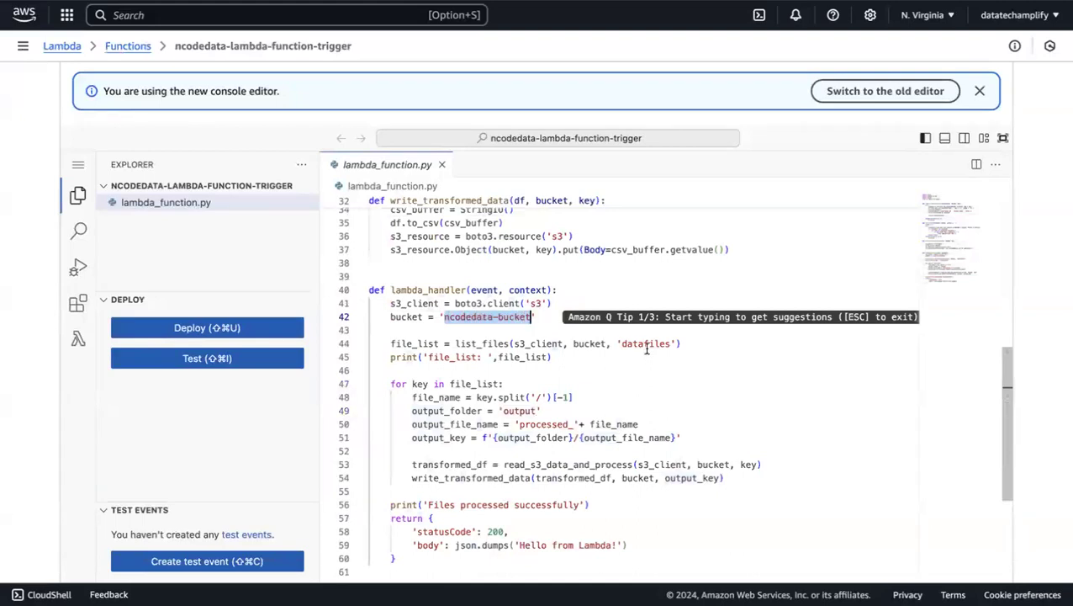
double_click(647, 344)
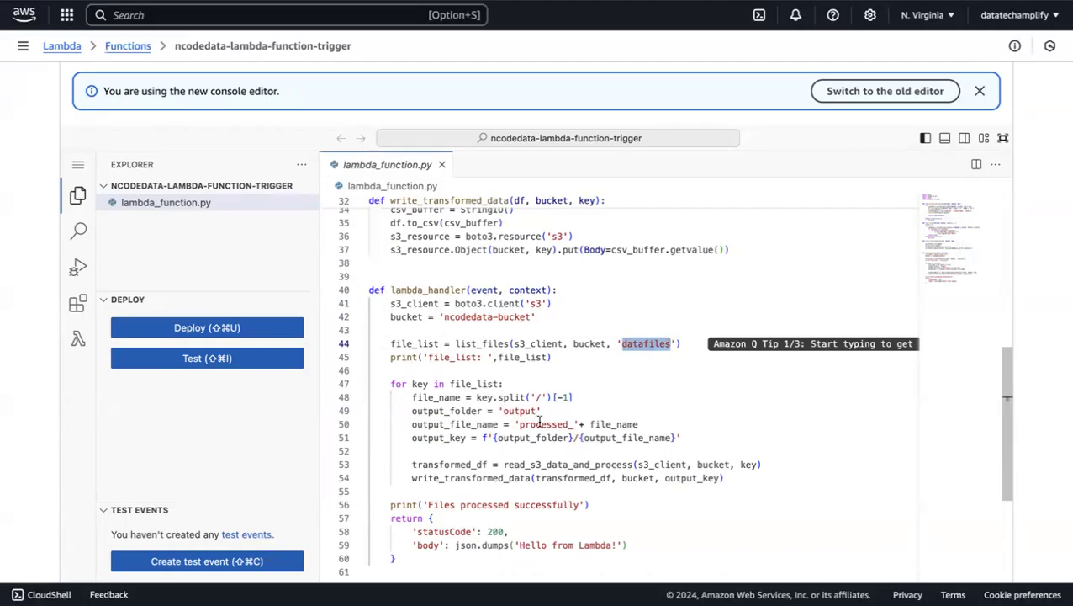
double_click(521, 411)
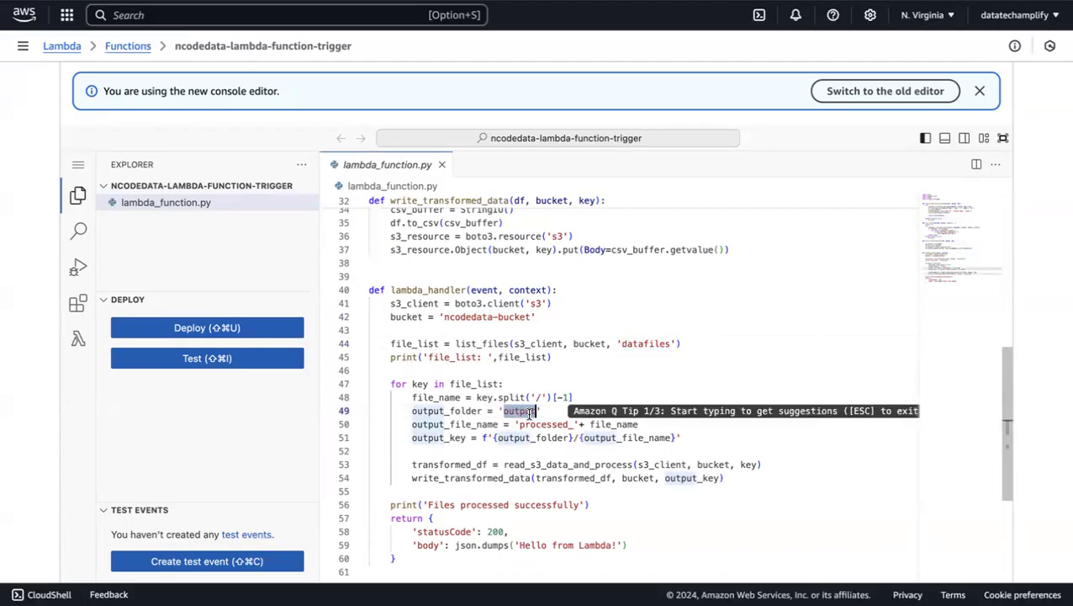
double_click(540, 425)
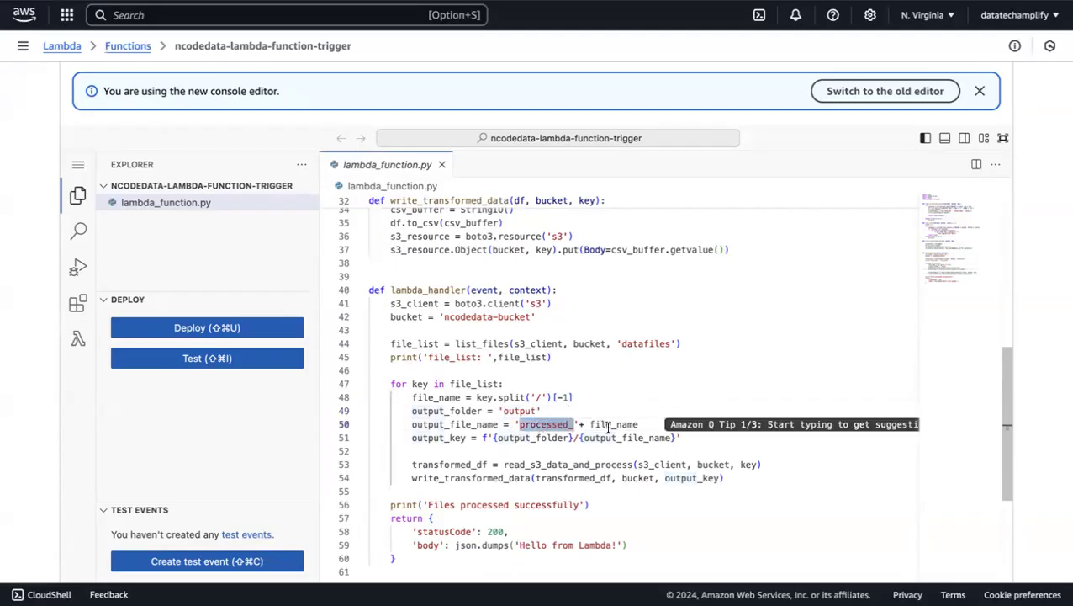
double_click(614, 424)
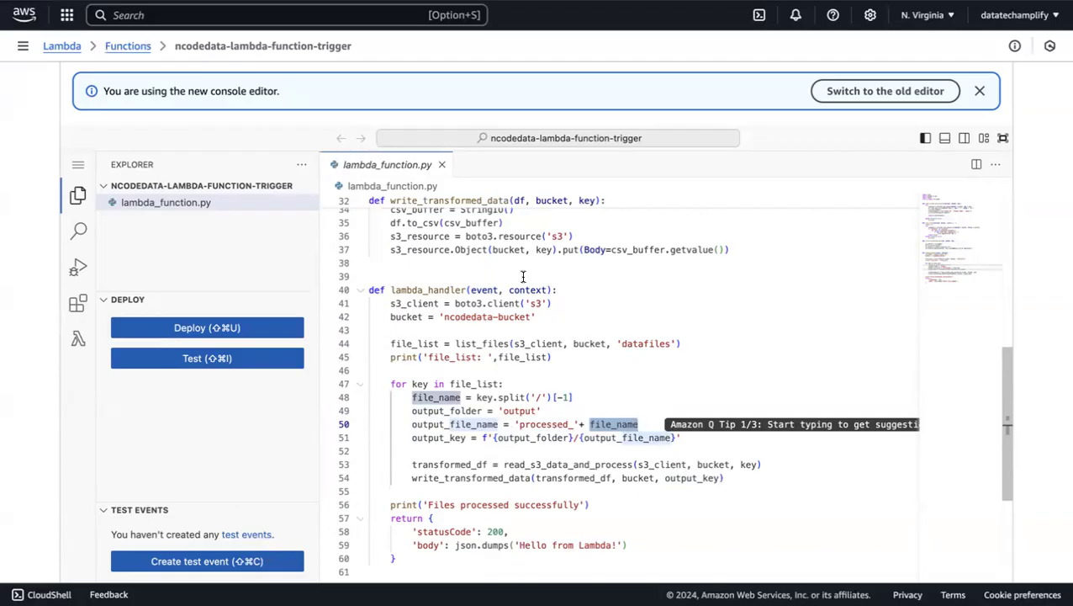
- Review the imports and the S3 reading and file listing functions in lambda_function.py
scroll(429, 258, "up", 4)
scroll(429, 259, "up", 10)
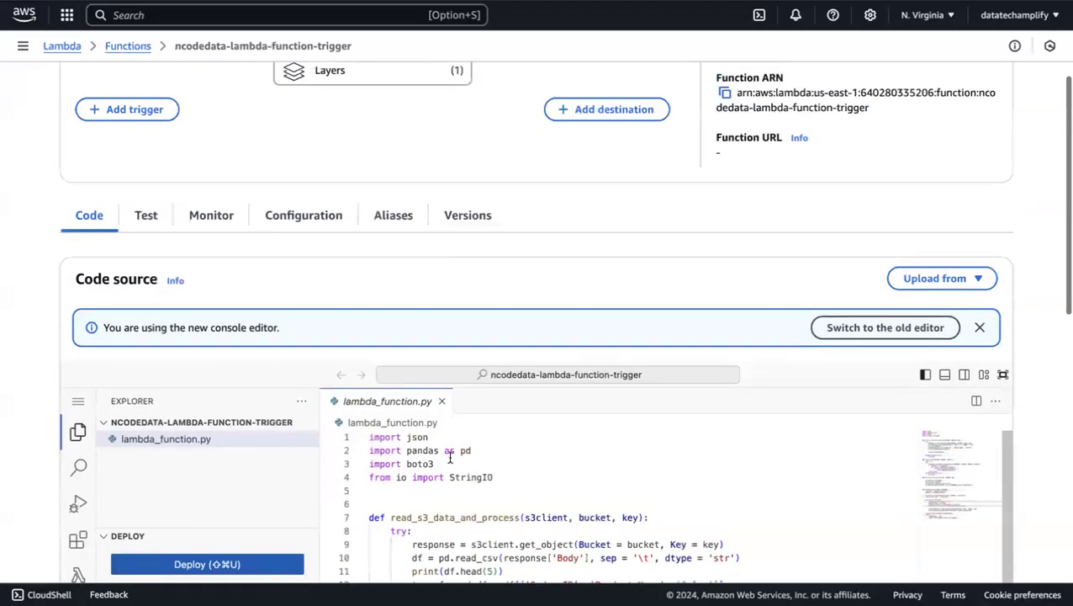
scroll(503, 471, "down", 3)
scroll(503, 339, "down", 2)
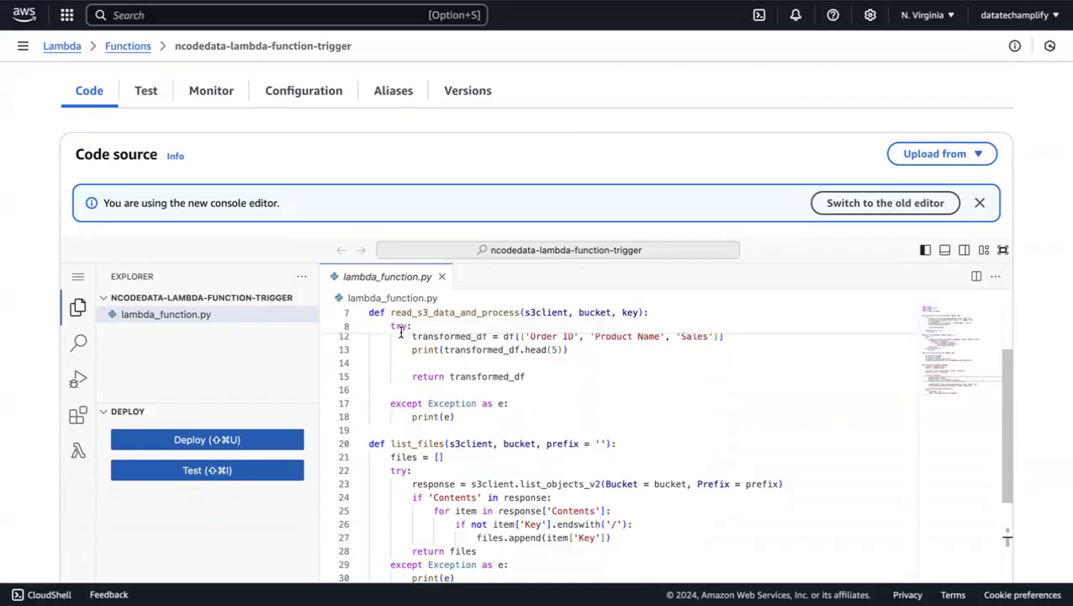
scroll(472, 353, "up", 5)
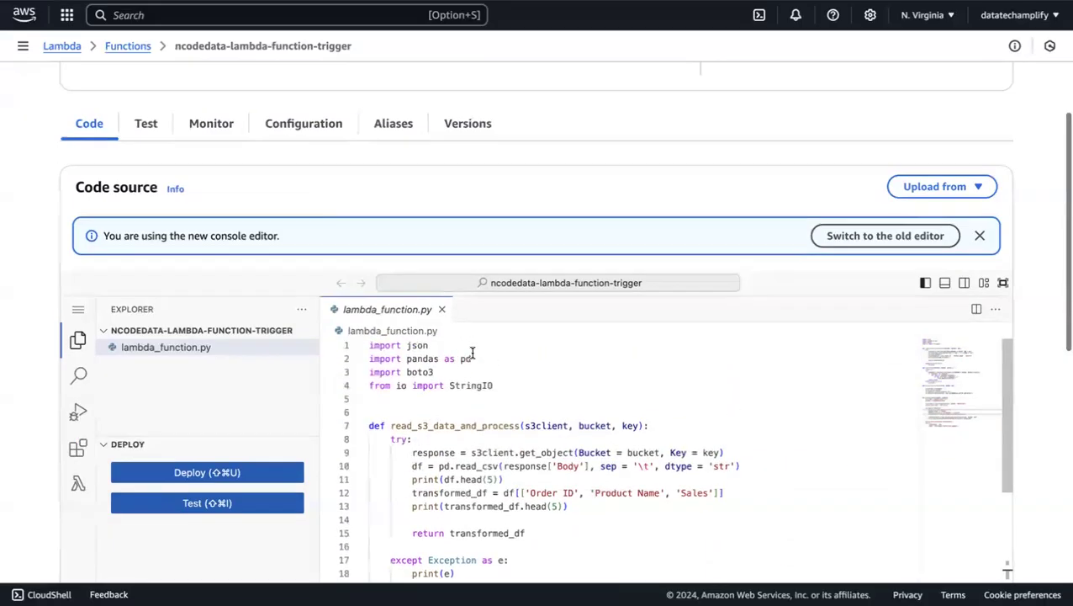
scroll(269, 276, "up", 3)
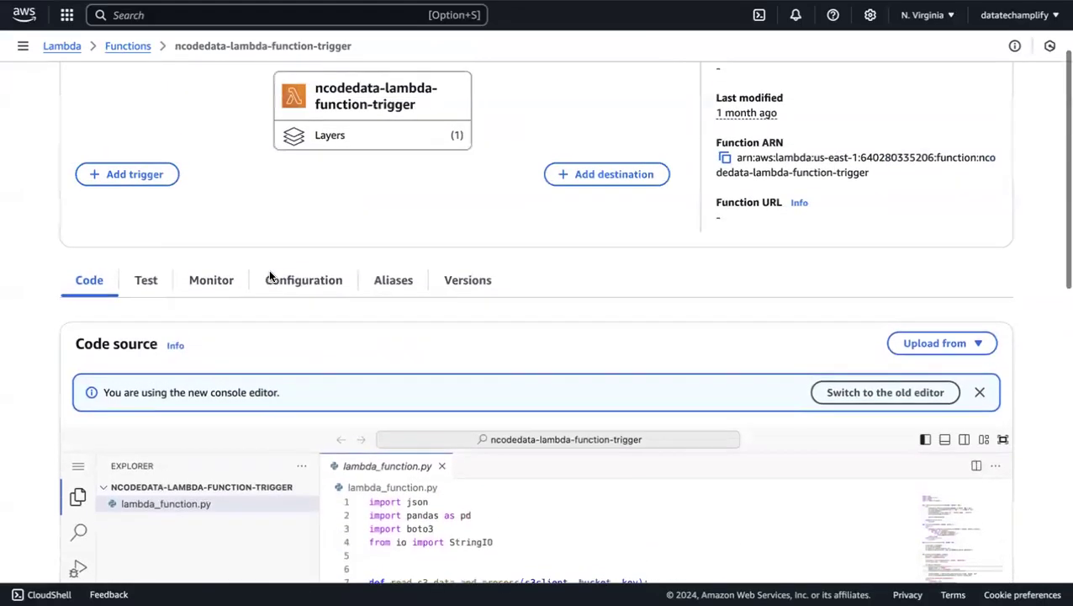
- Start a new trigger for the function and choose S3 as its source
left_click(149, 210)
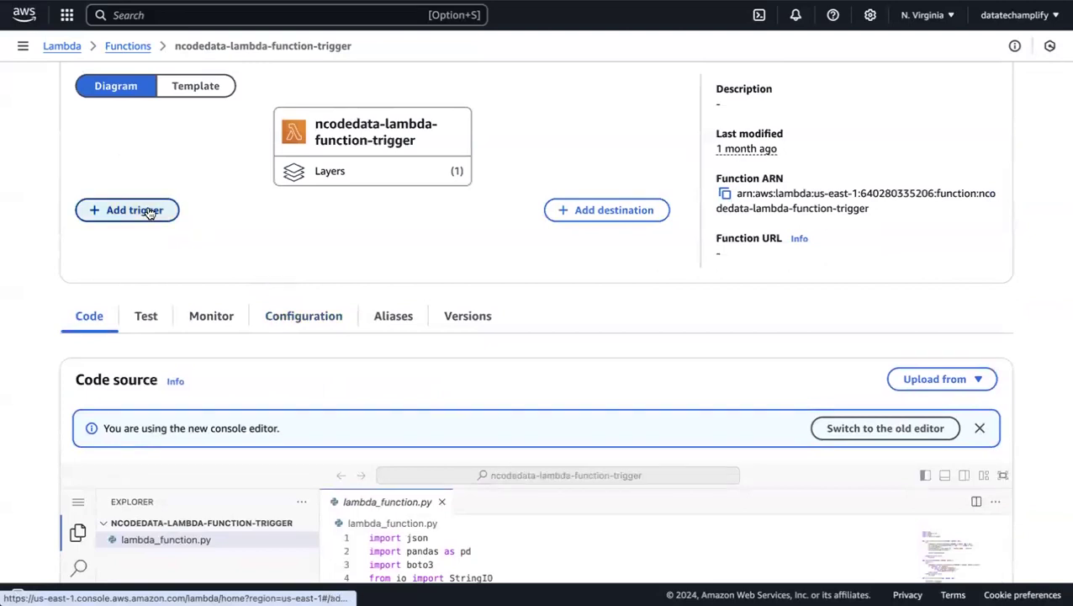
left_click(200, 162)
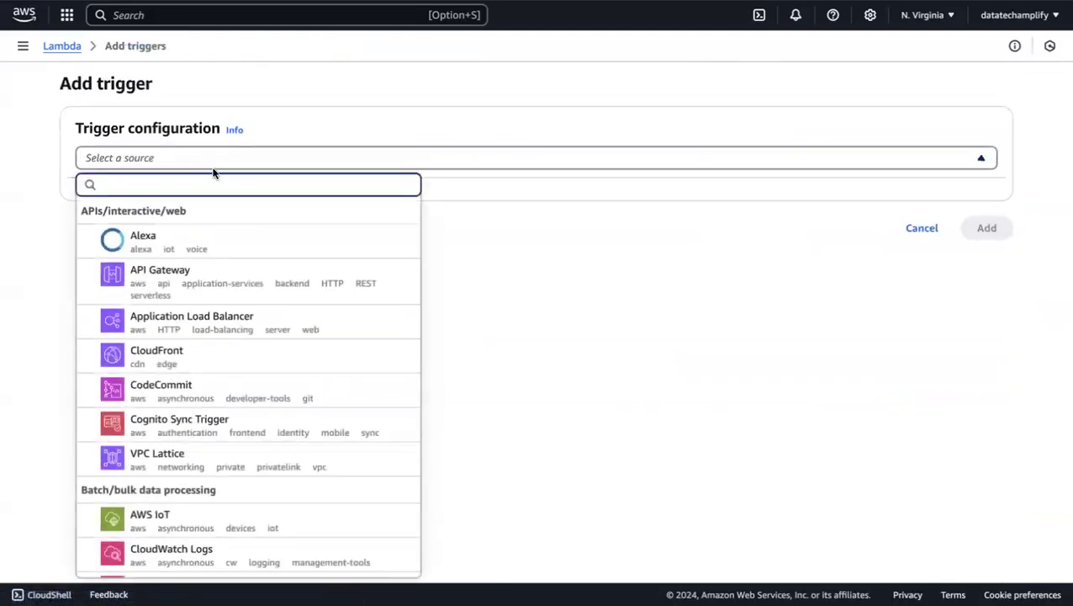
scroll(285, 329, "down", 3)
left_click(174, 431)
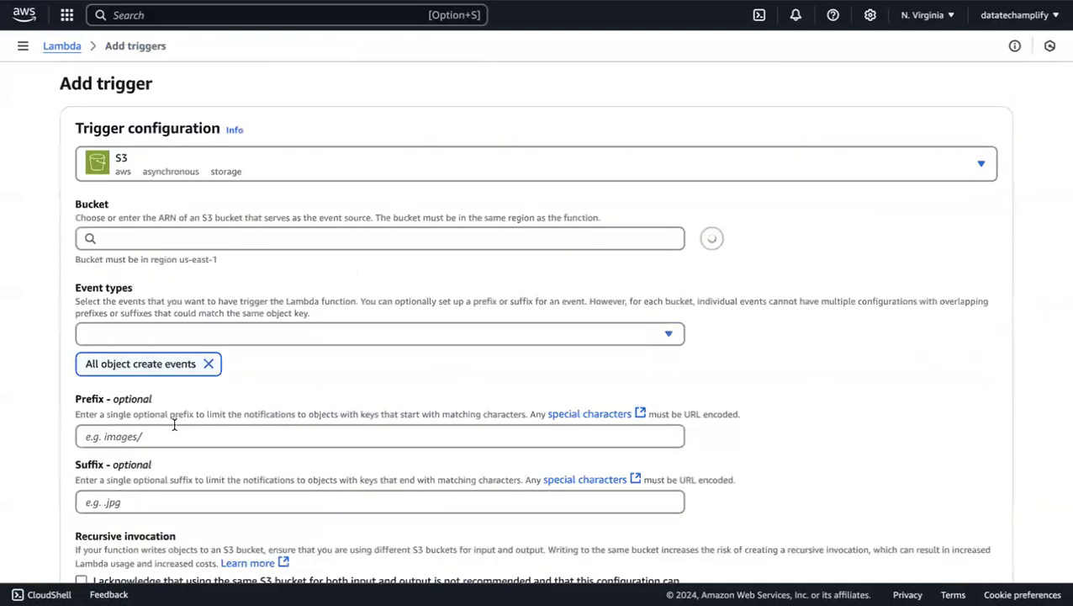
scroll(185, 286, "down", 3)
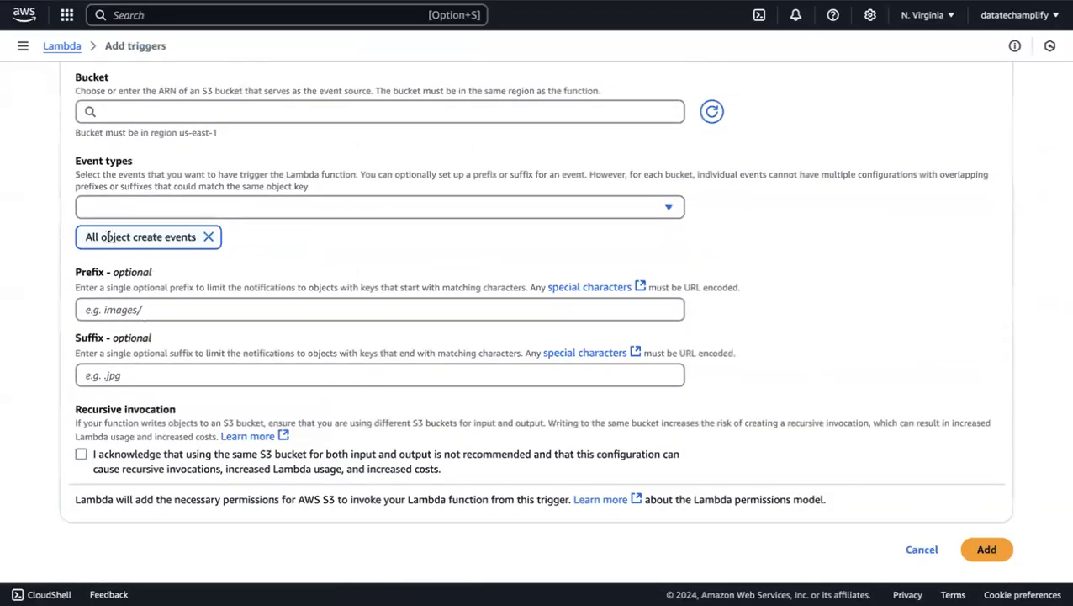
- Set the trigger's event types to PUT only, clearing All object create events
left_click(182, 215)
scroll(175, 405, "down", 1)
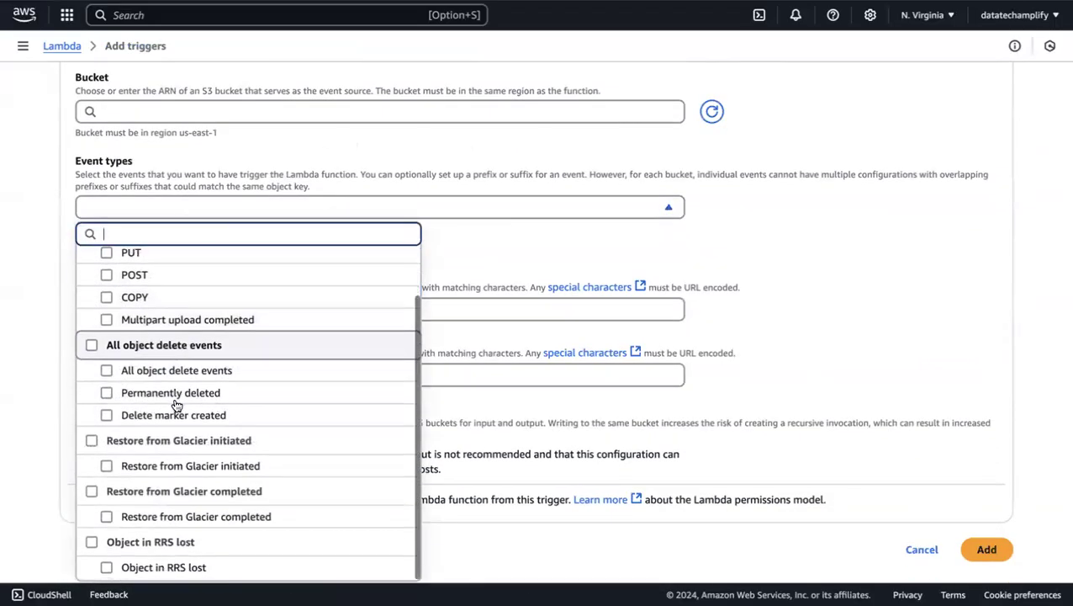
scroll(175, 406, "up", 1)
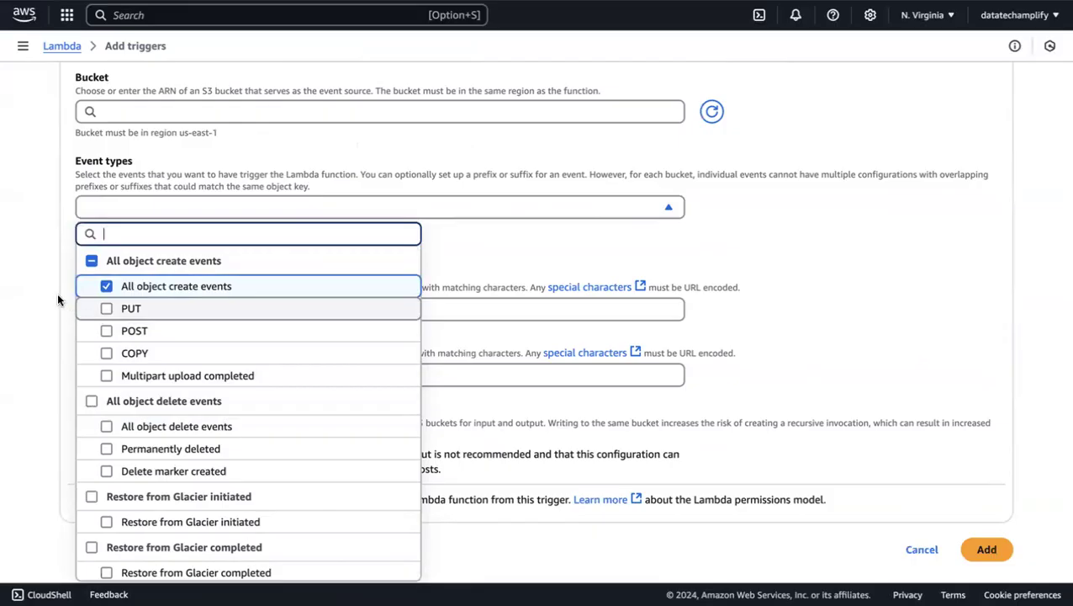
left_click(106, 309)
scroll(144, 400, "down", 1)
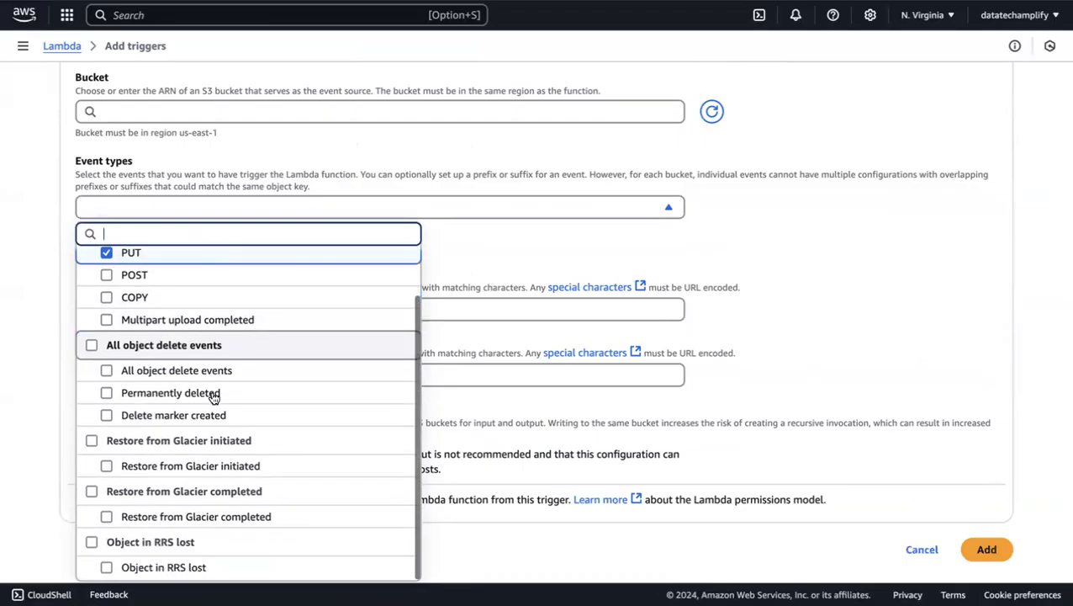
scroll(202, 353, "up", 1)
left_click(107, 286)
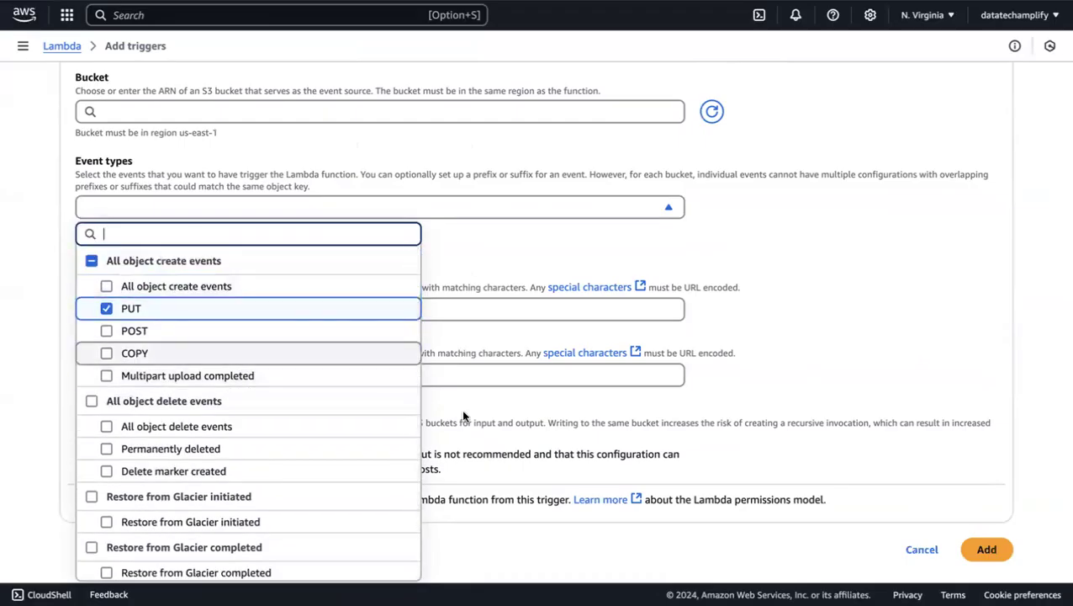
scroll(469, 434, "down", 1)
scroll(371, 426, "down", 1)
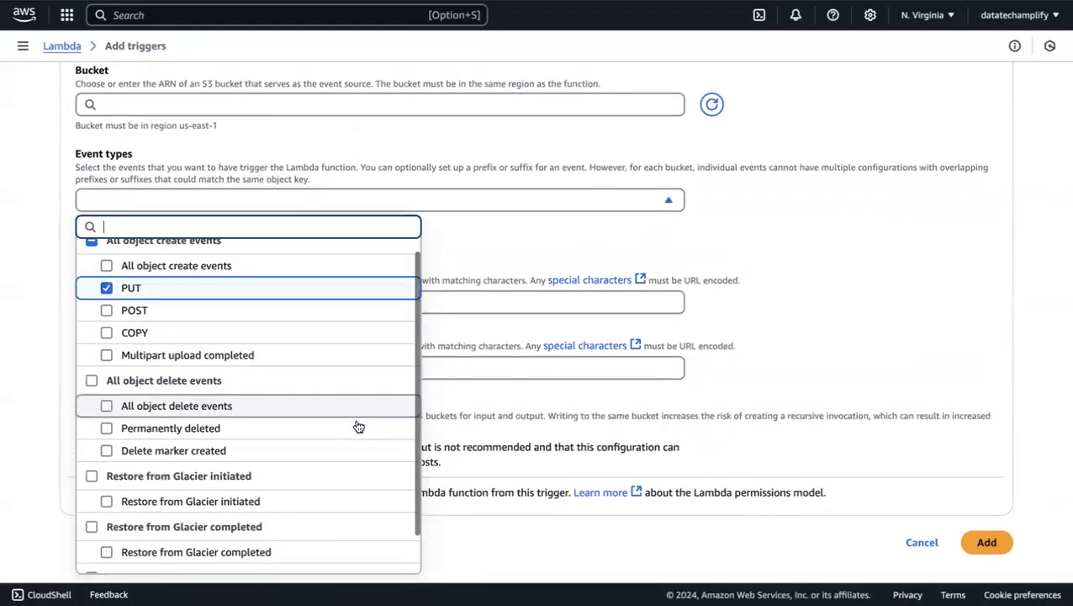
scroll(273, 356, "up", 1)
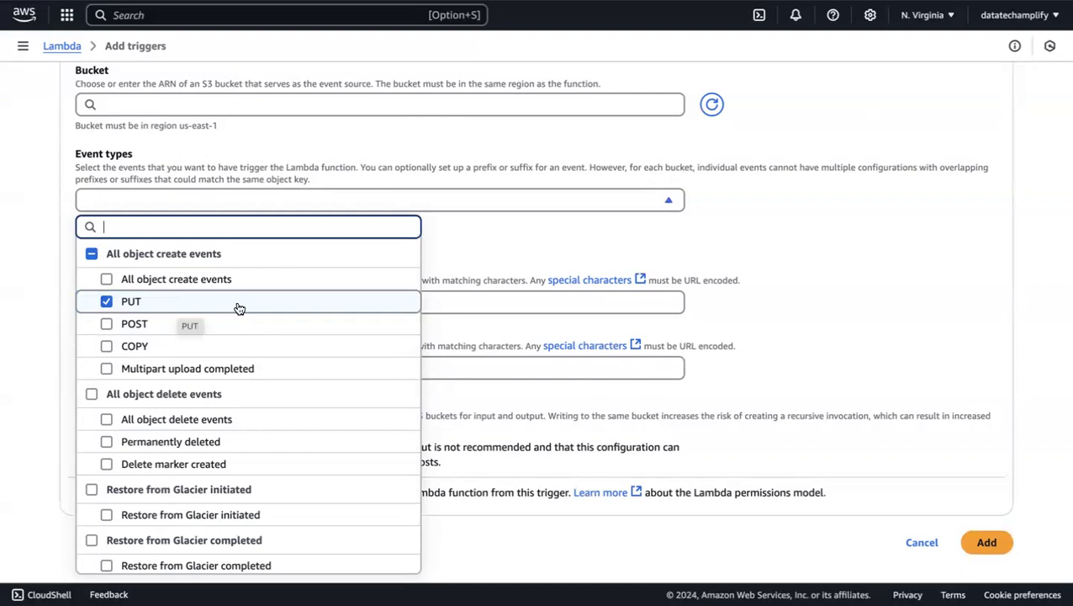
left_click(757, 412)
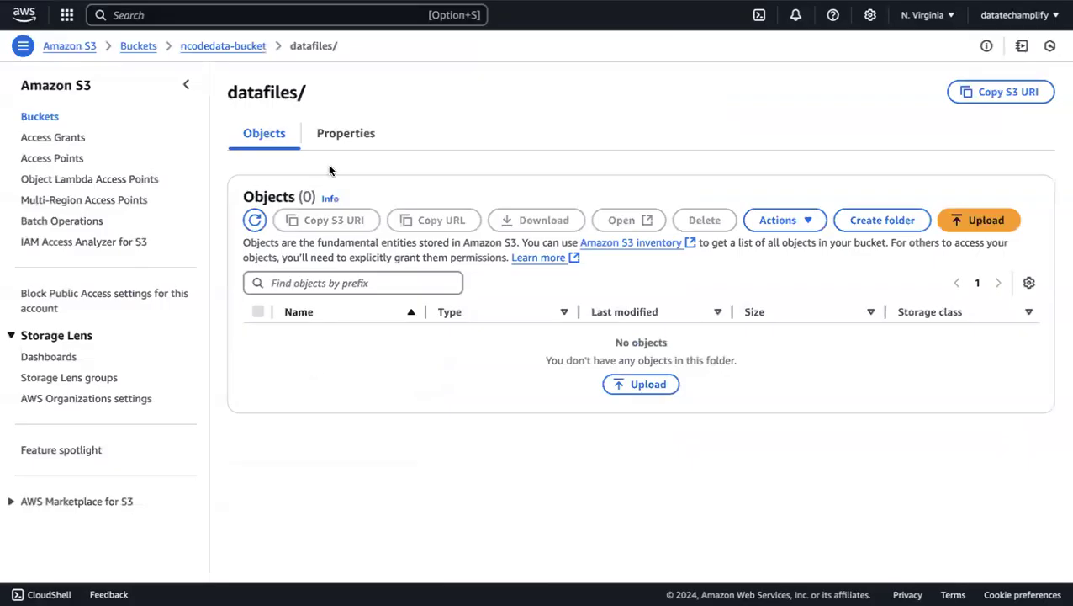
- Copy the datafiles/ folder name from S3 into the Lambda trigger's prefix and acknowledge the recursive invocation notice
left_click_drag(228, 92, 310, 96)
key("super+c")
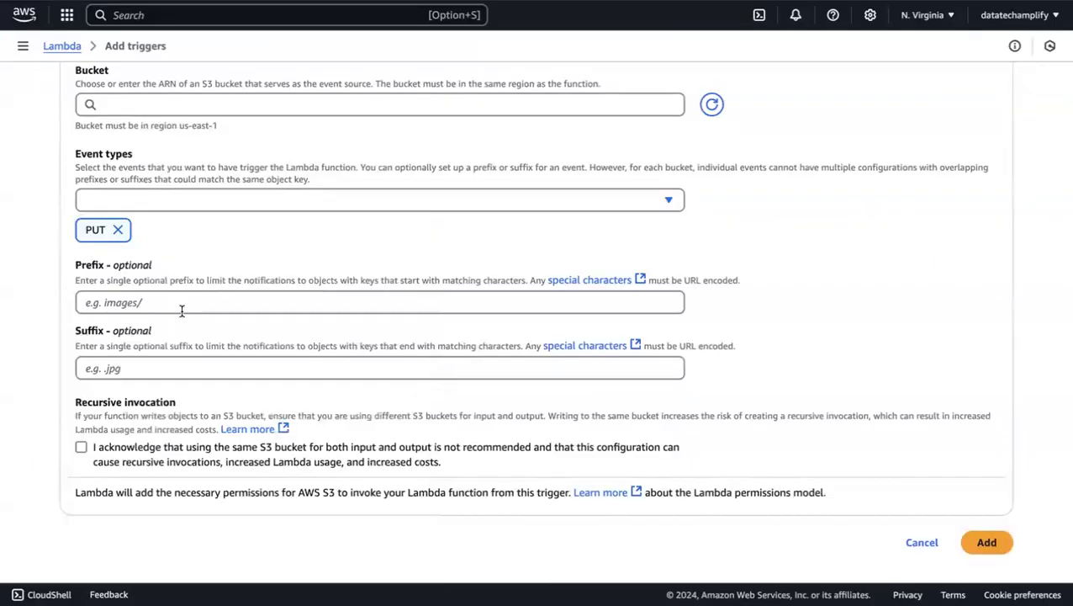
left_click(136, 307)
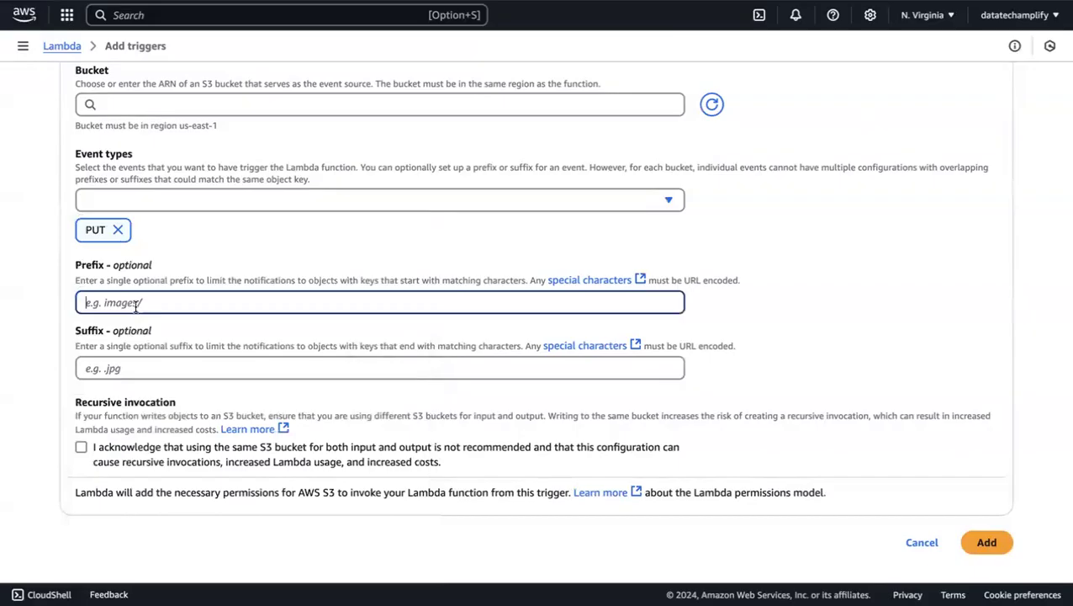
key("super+v")
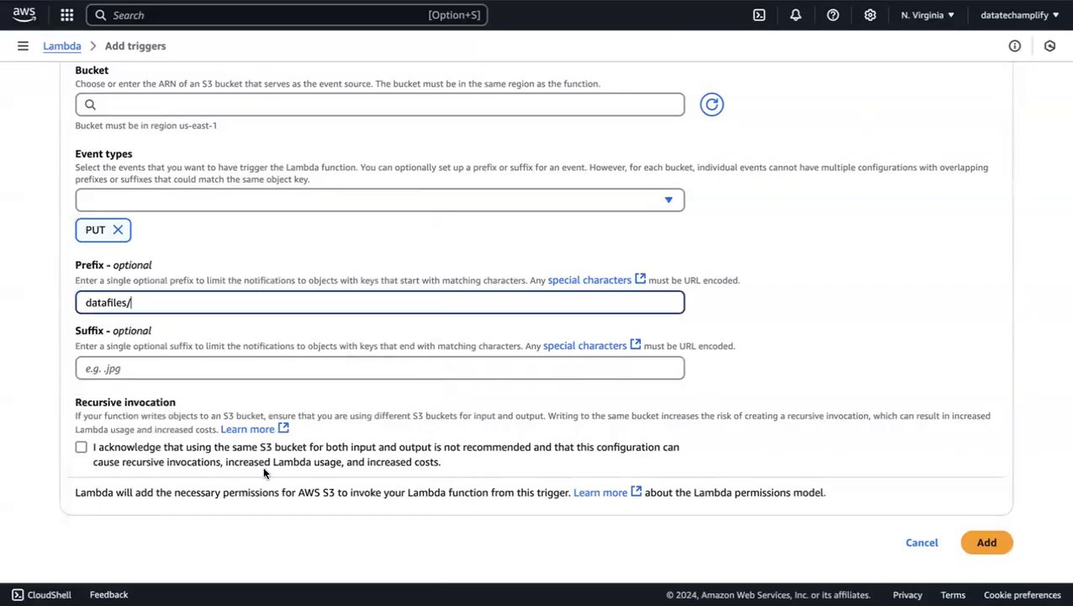
left_click(81, 447)
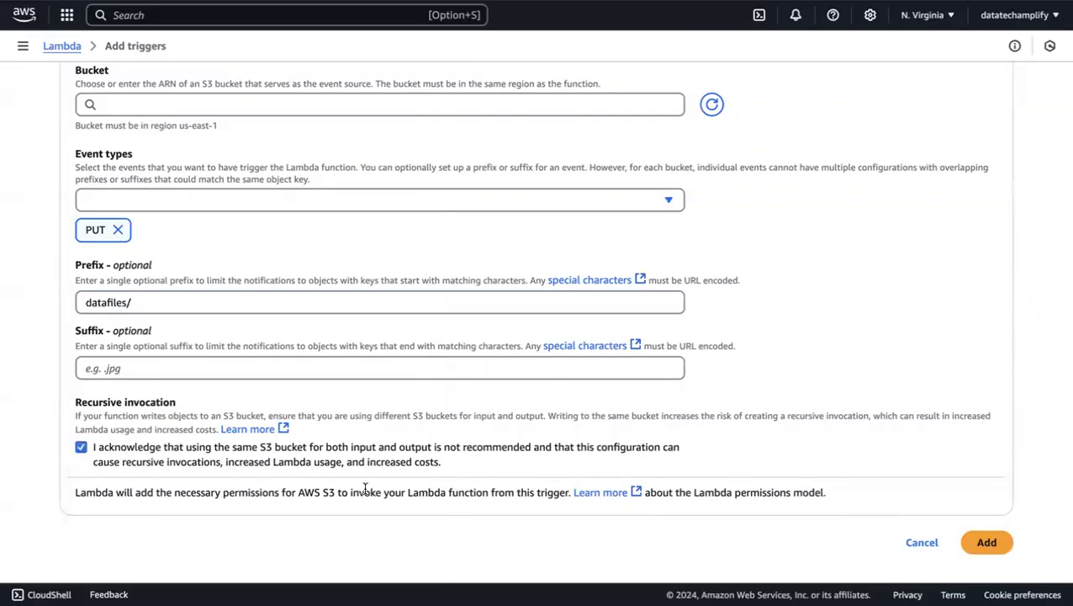
- Select ncodedata-bucket as the trigger's bucket and add the trigger to the function
left_click(990, 546)
left_click(134, 241)
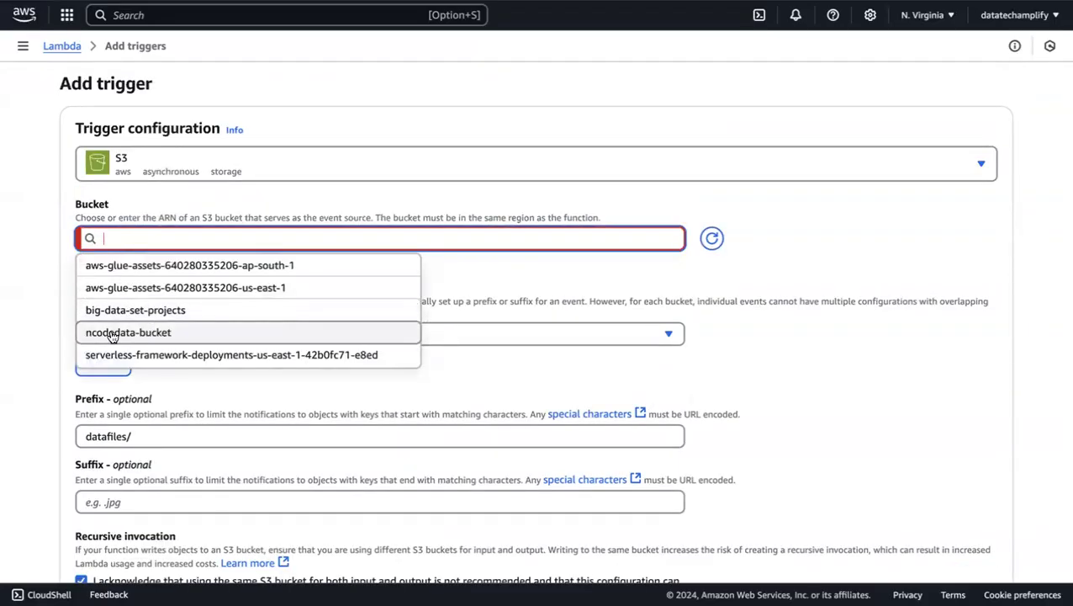
left_click(170, 338)
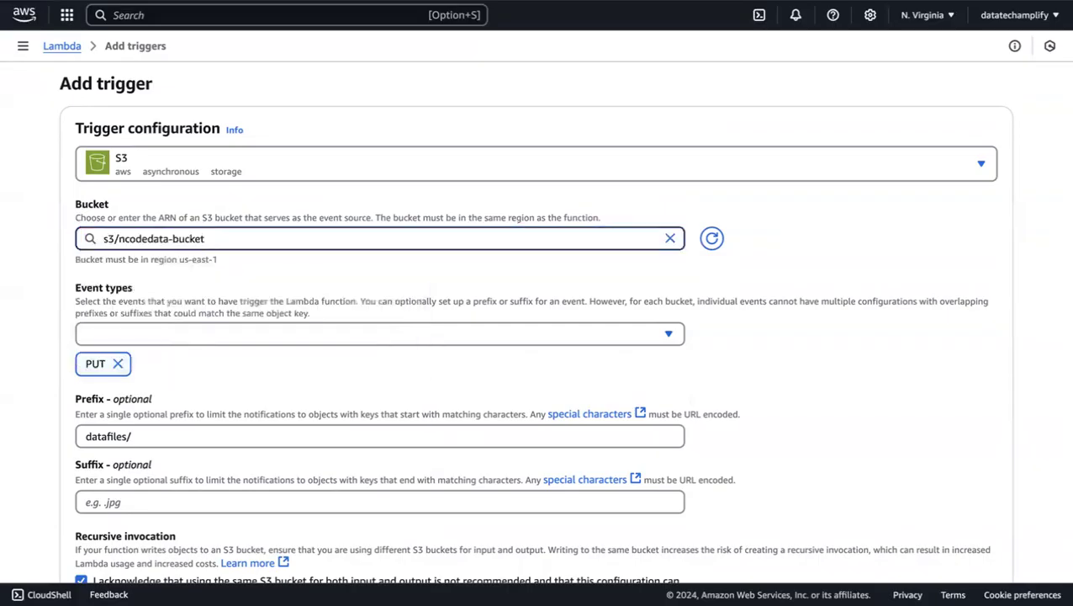
scroll(731, 371, "down", 3)
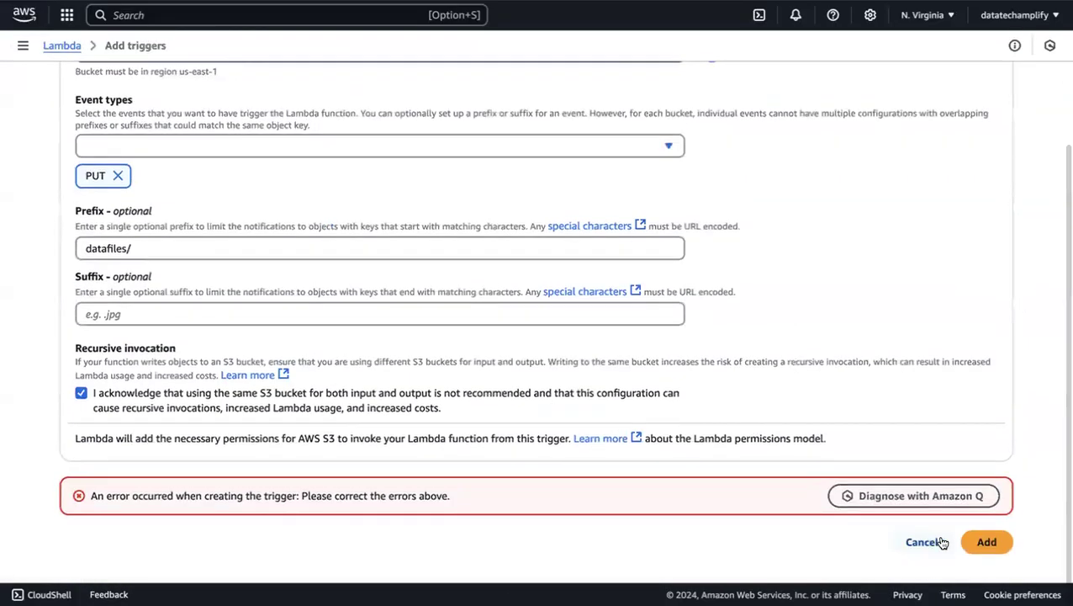
left_click(1005, 548)
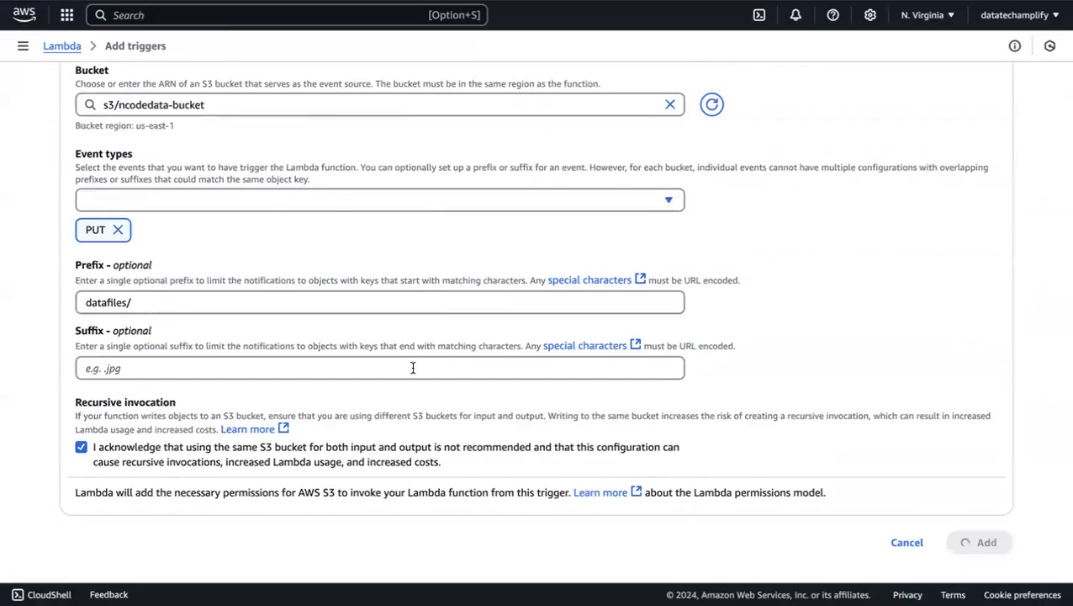
- Review the new S3 trigger's details, including its event type and prefix, and the function overview diagram
scroll(320, 310, "down", 5)
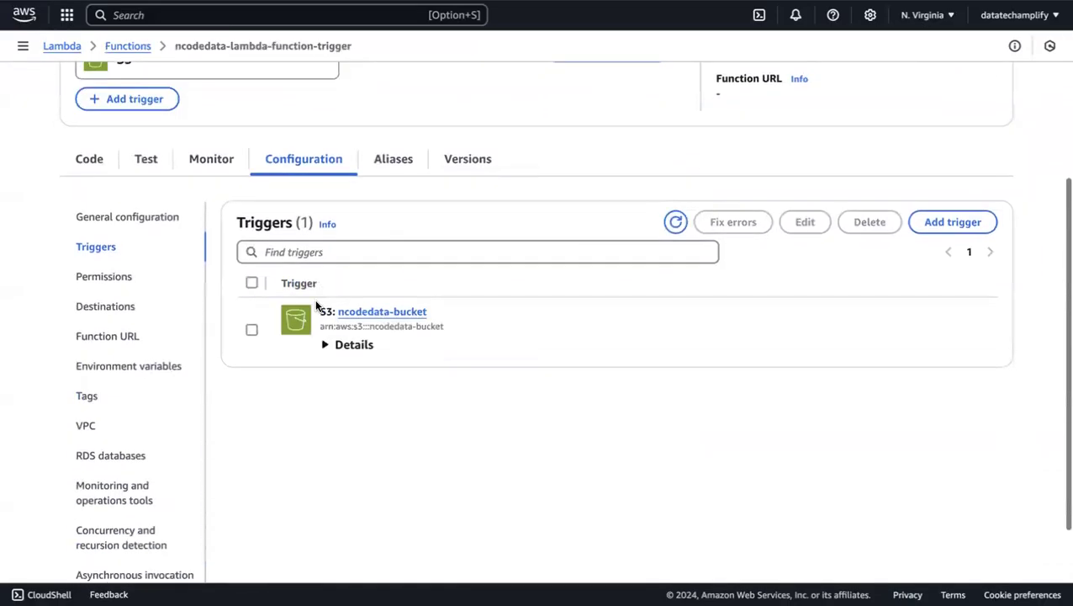
left_click(328, 348)
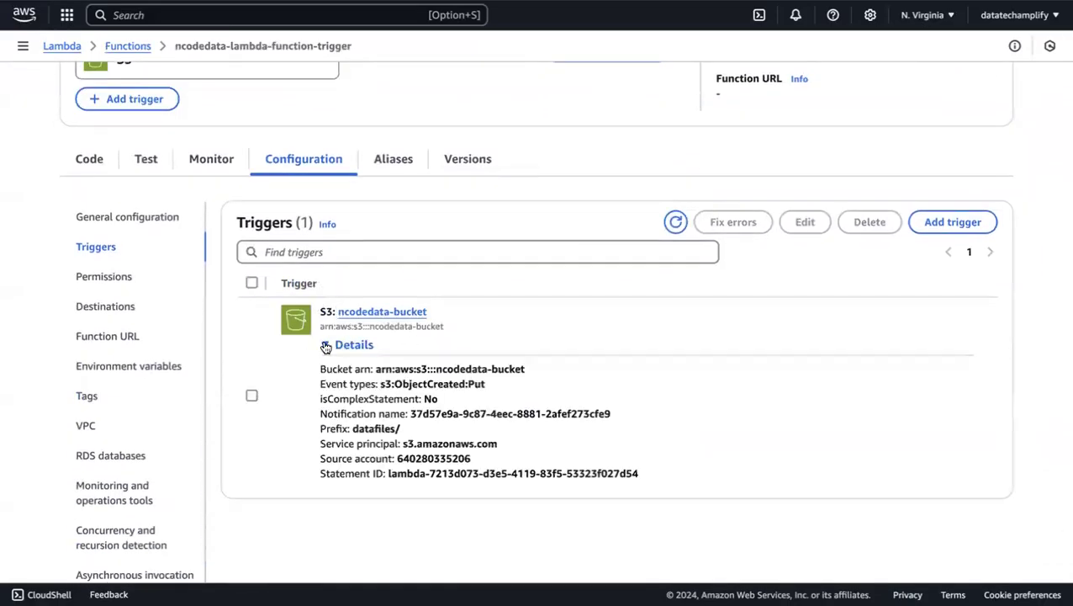
scroll(454, 378, "down", 1)
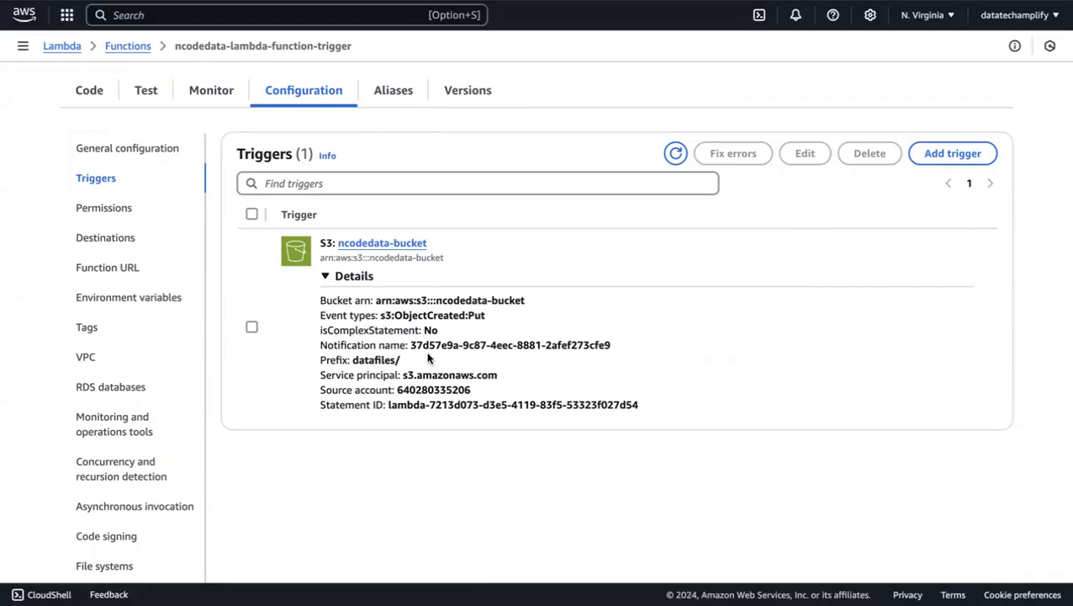
double_click(337, 360)
double_click(368, 360)
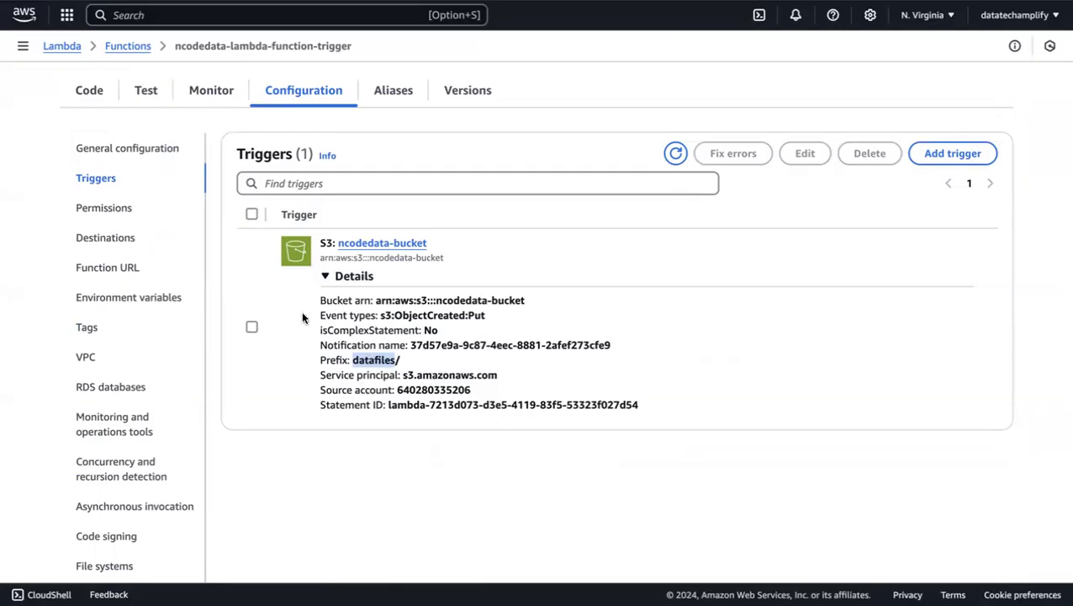
scroll(320, 328, "up", 2)
left_click(327, 340)
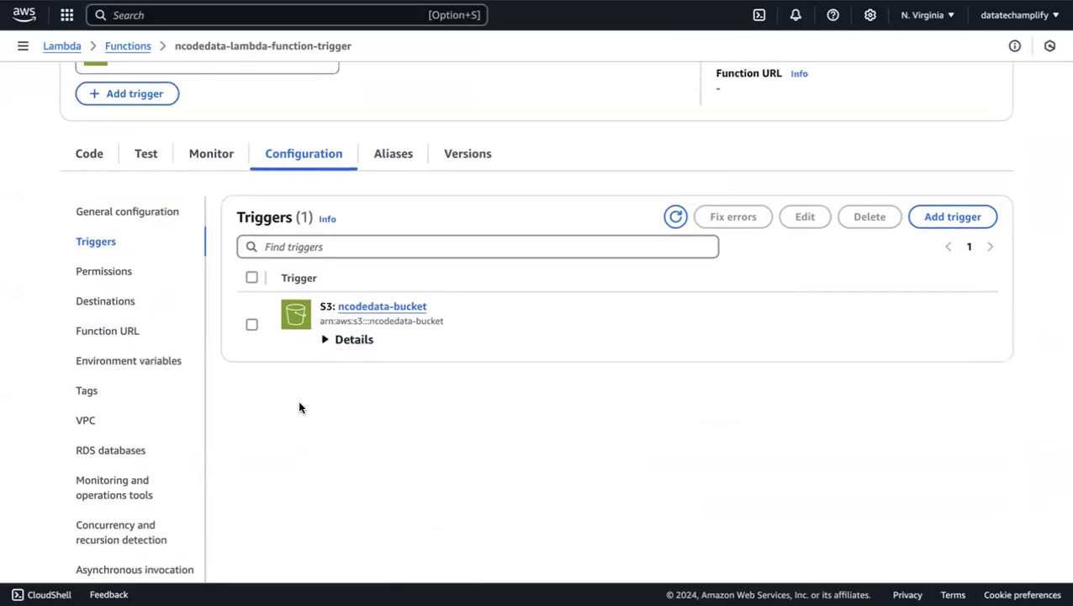
scroll(299, 405, "up", 3)
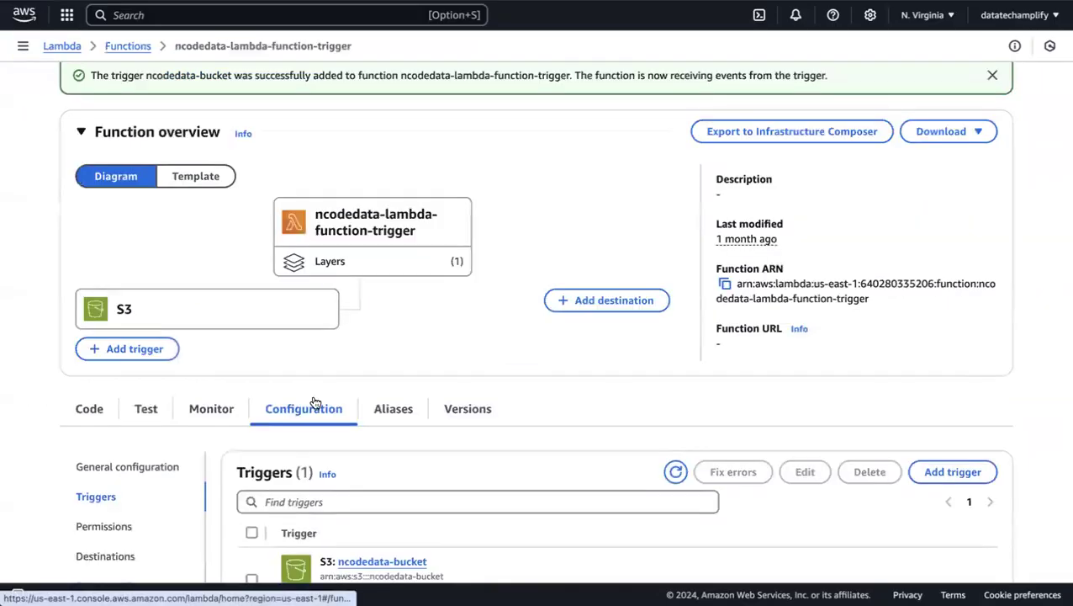
scroll(315, 402, "down", 3)
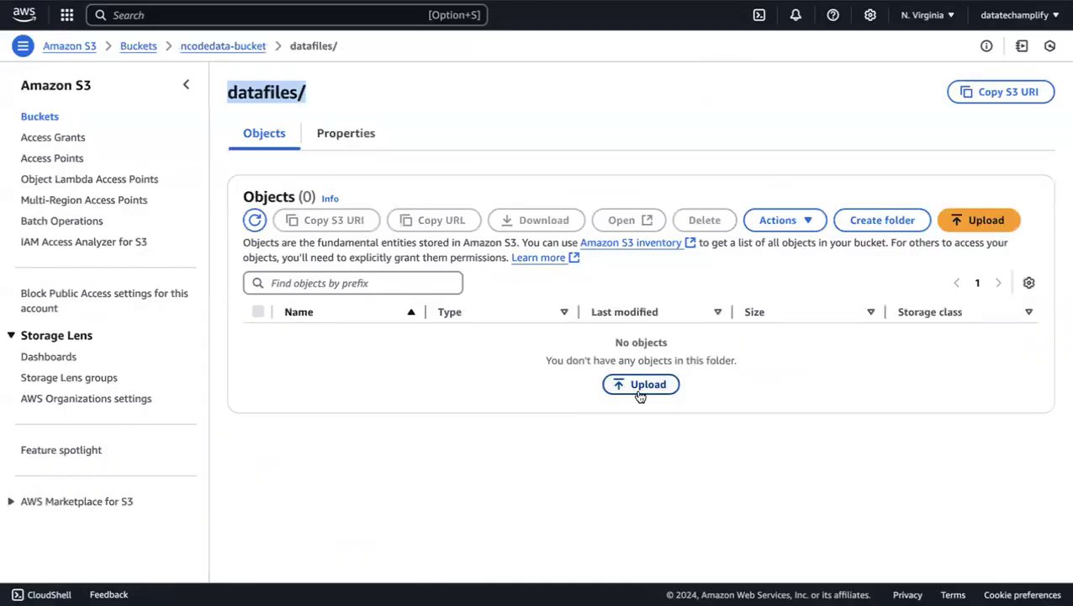
- Check the root and datafiles folder of ncodedata-bucket in S3 against the output folder set in the Lambda function's code
left_click(257, 46)
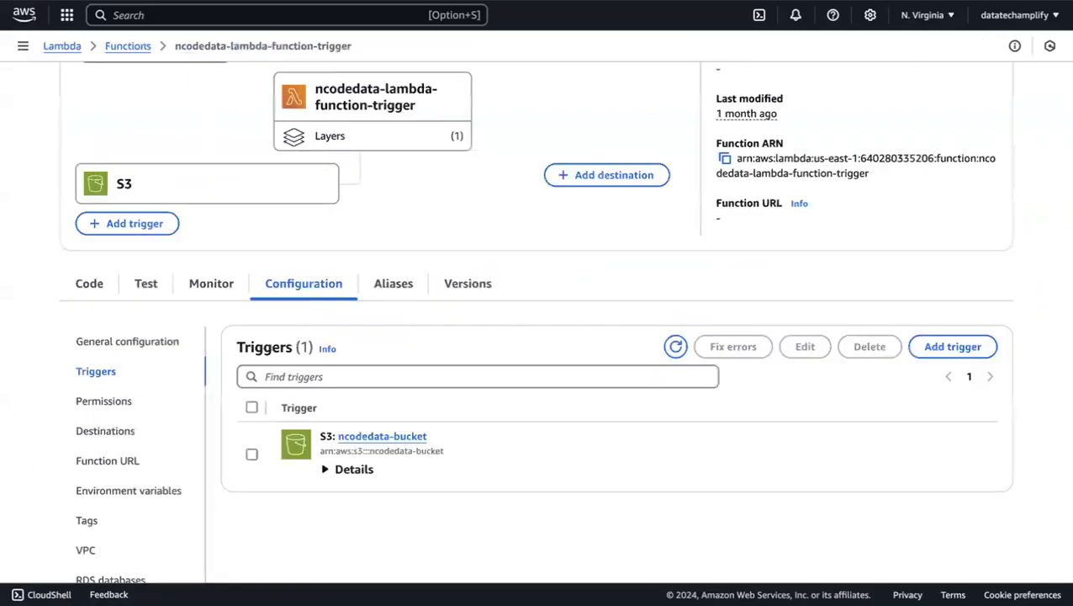
left_click(84, 285)
scroll(415, 551, "down", 3)
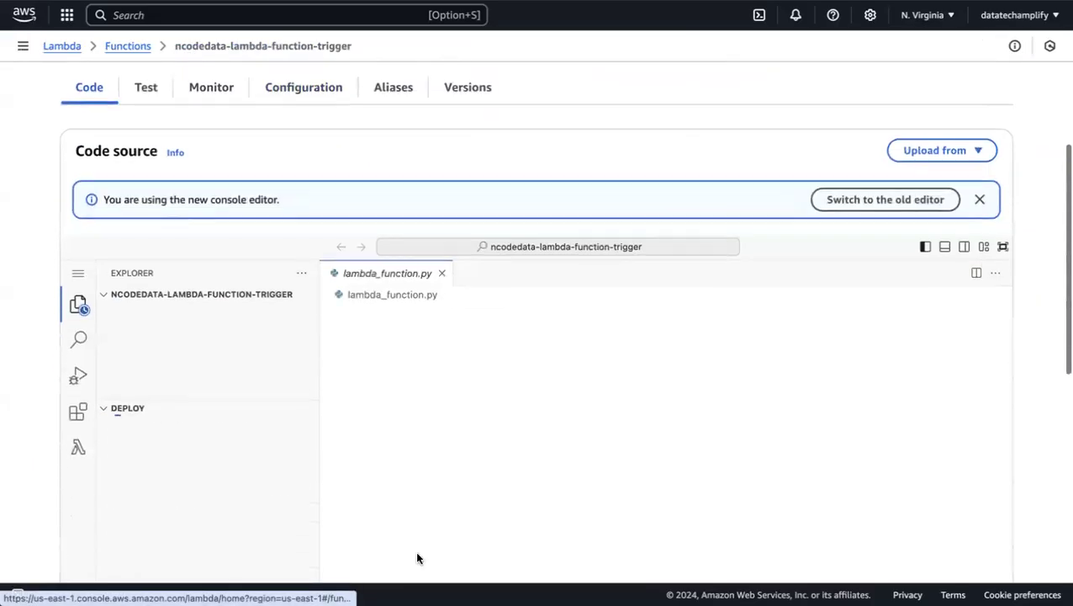
scroll(446, 412, "down", 2)
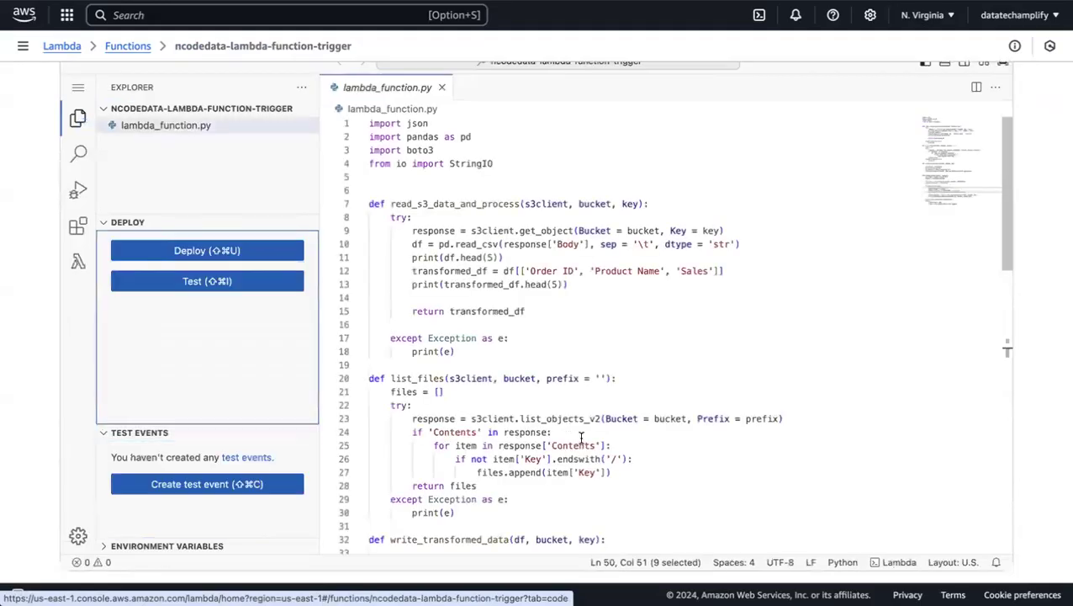
scroll(450, 365, "down", 10)
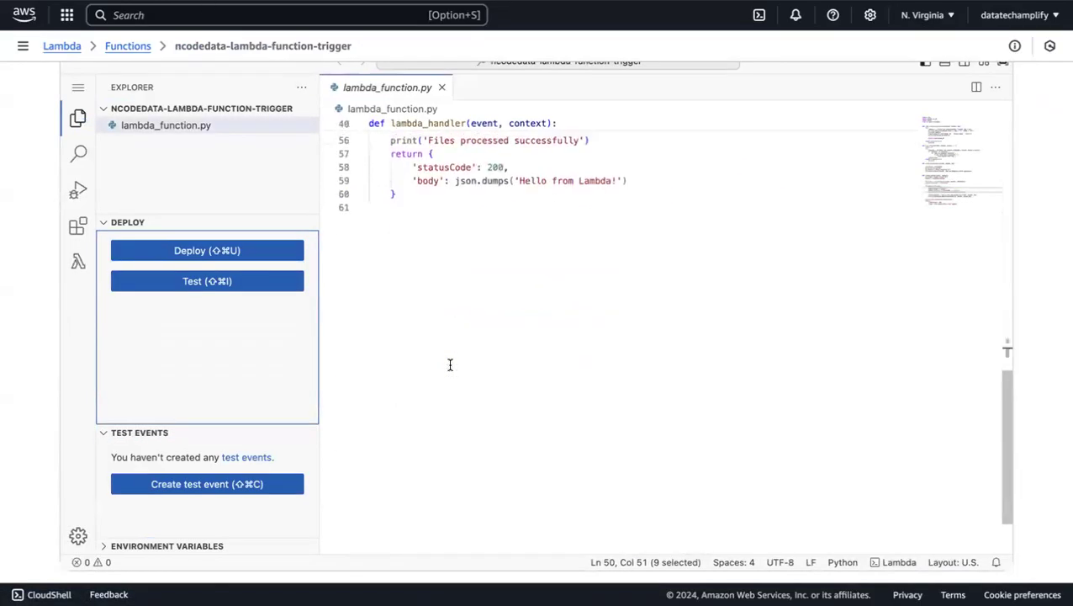
double_click(520, 213)
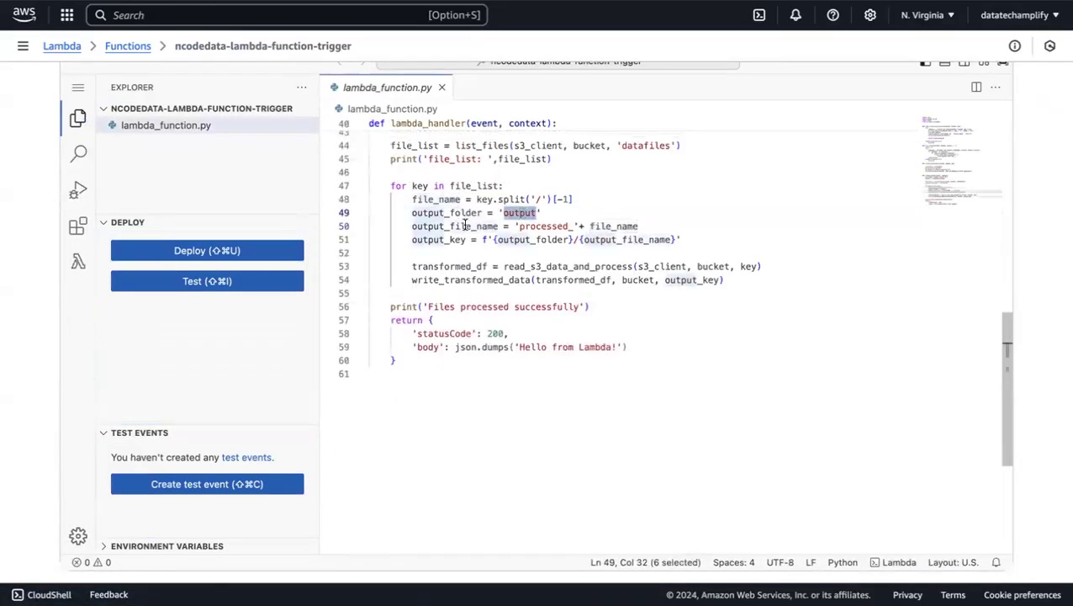
scroll(463, 172, "up", 3)
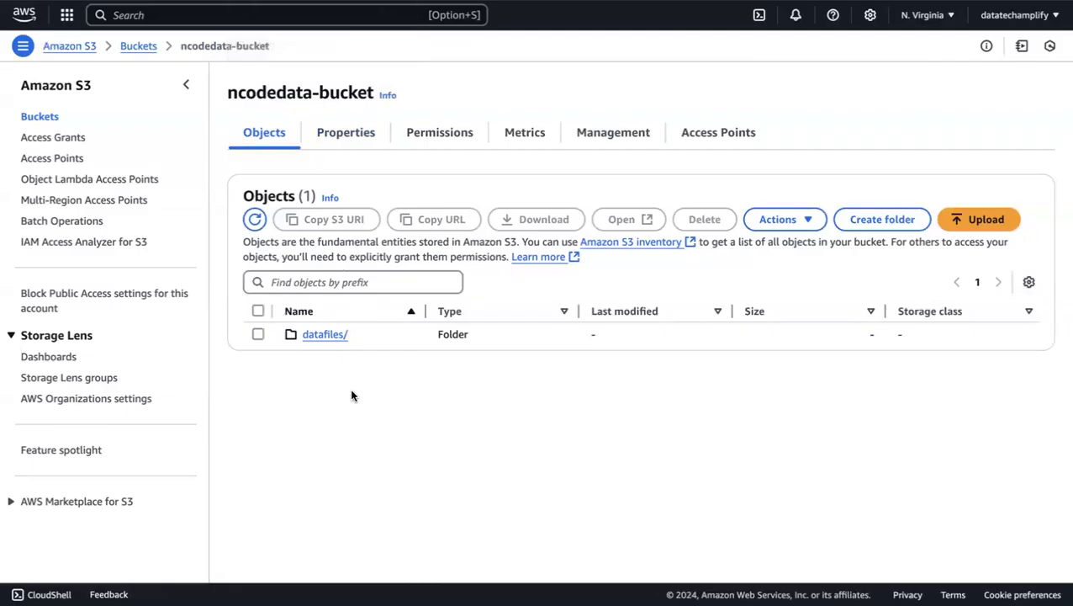
left_click(326, 339)
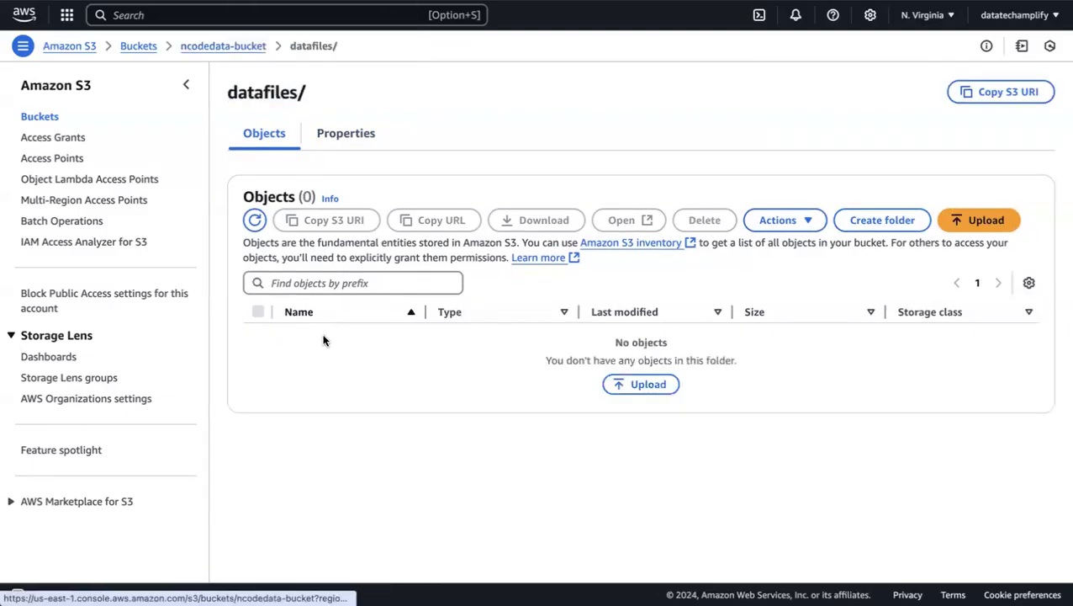
left_click(260, 46)
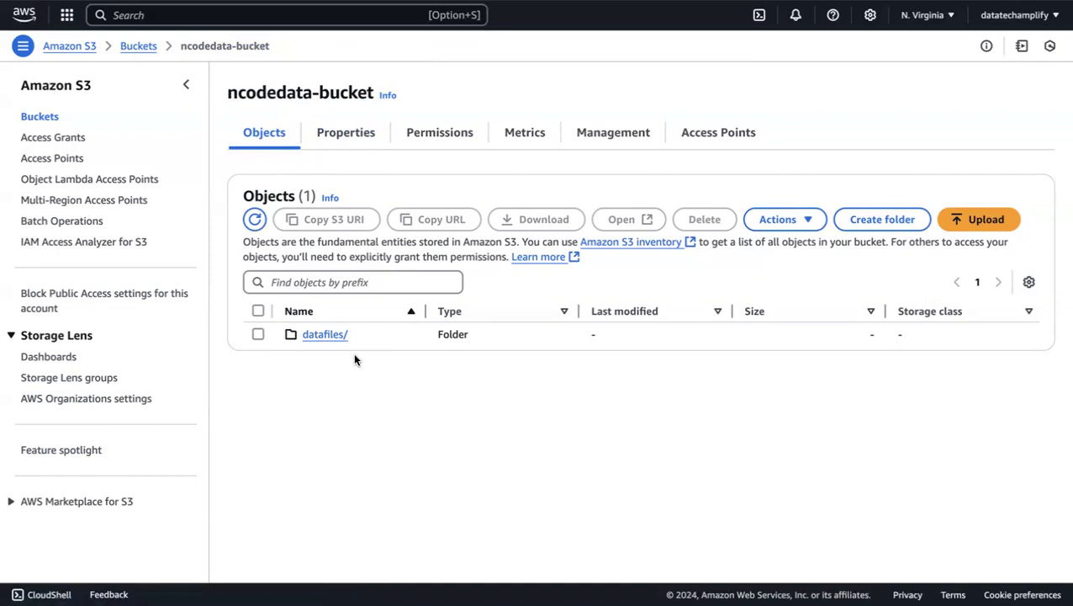
- Upload orders.csv to the datafiles folder of ncodedata-bucket and close the upload status page
left_click(330, 335)
left_click(645, 385)
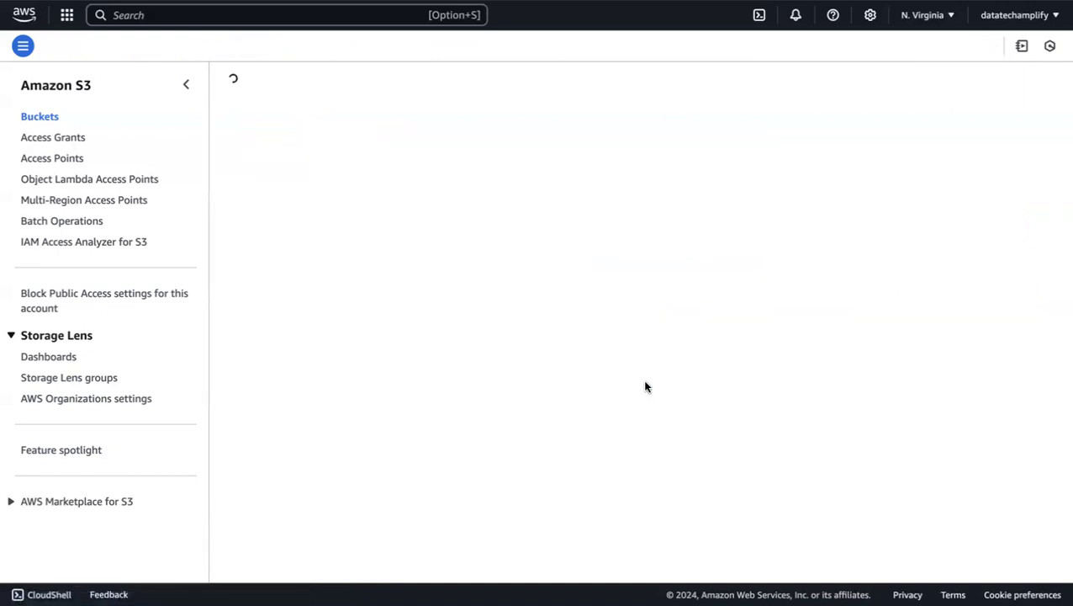
scroll(535, 251, "down", 1)
left_click(871, 224)
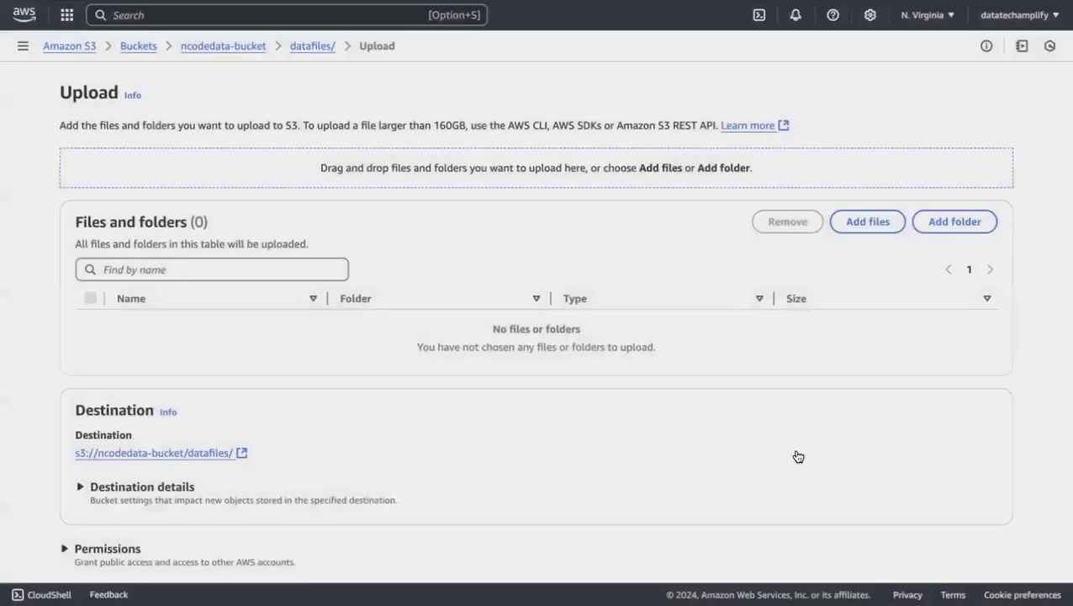
scroll(344, 296, "down", 2)
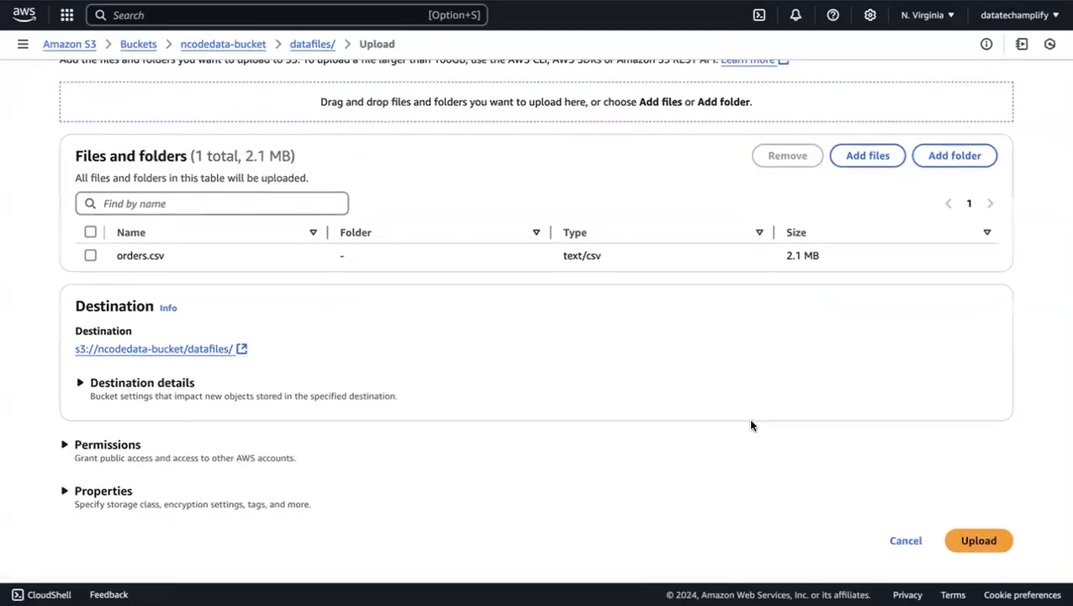
left_click(984, 544)
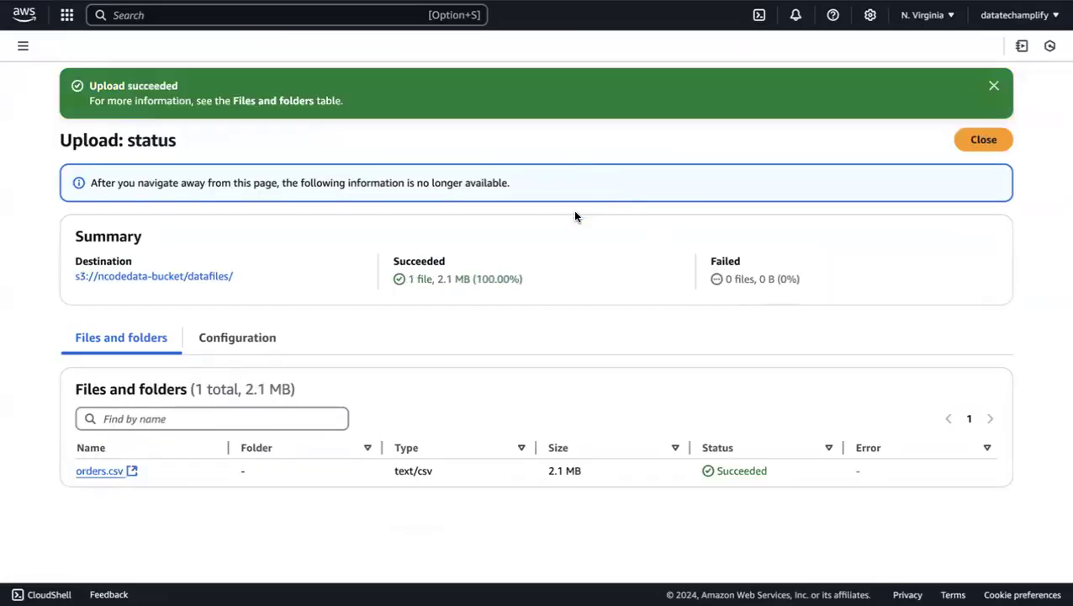
left_click(983, 141)
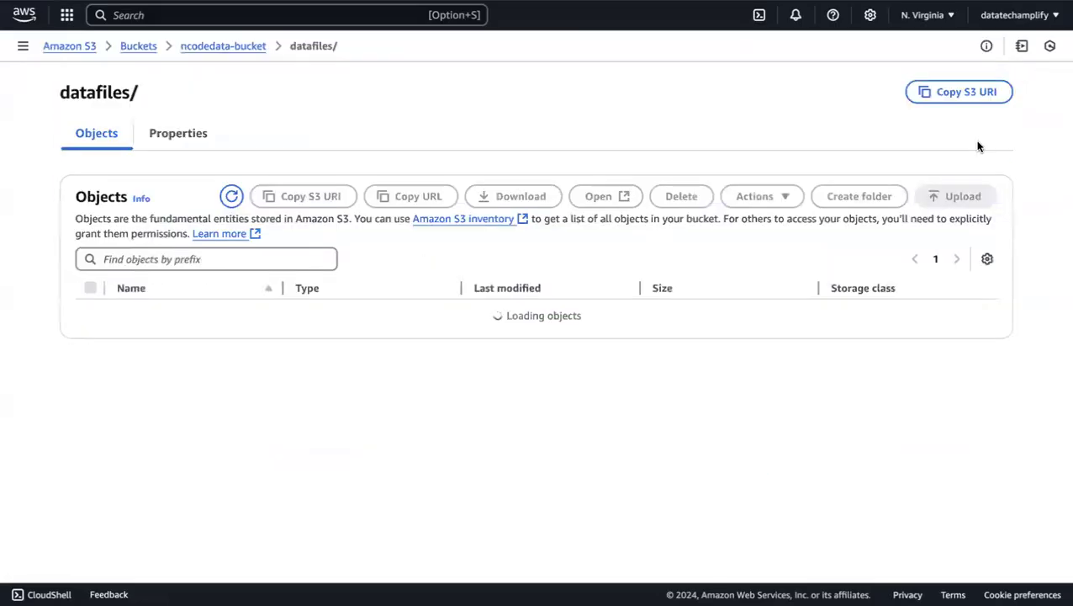
- Refresh the root of ncodedata-bucket and check the output folder for the processed orders file
left_click(235, 48)
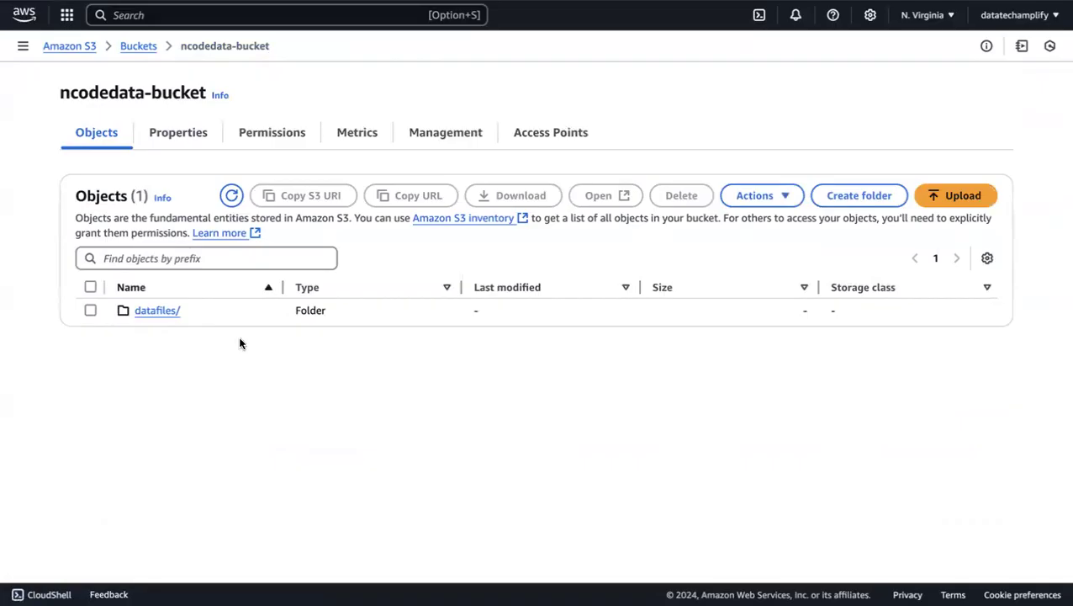
left_click(233, 195)
left_click(232, 195)
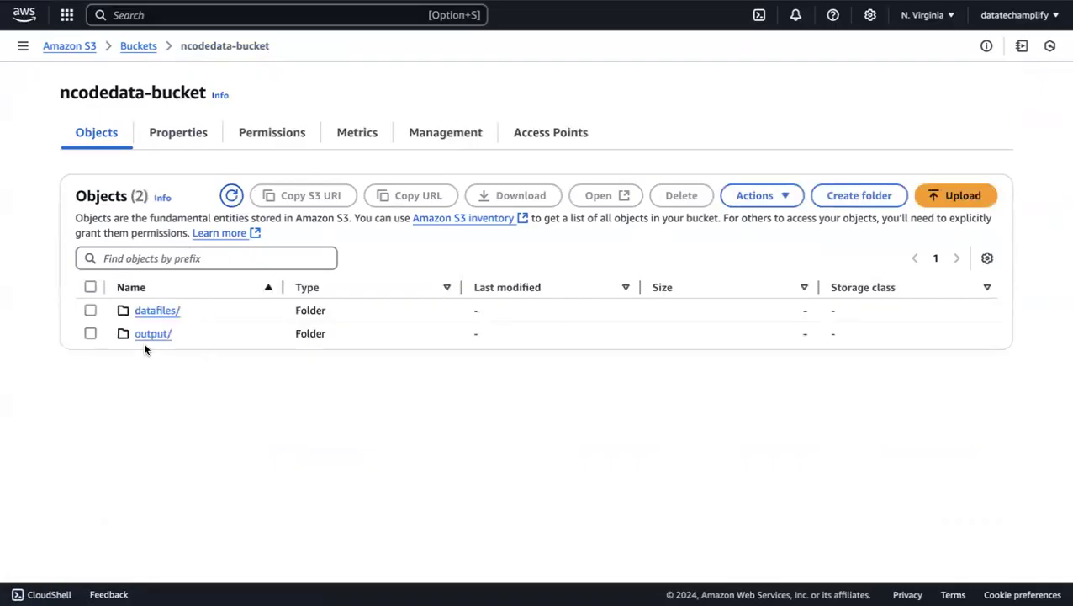
left_click(141, 334)
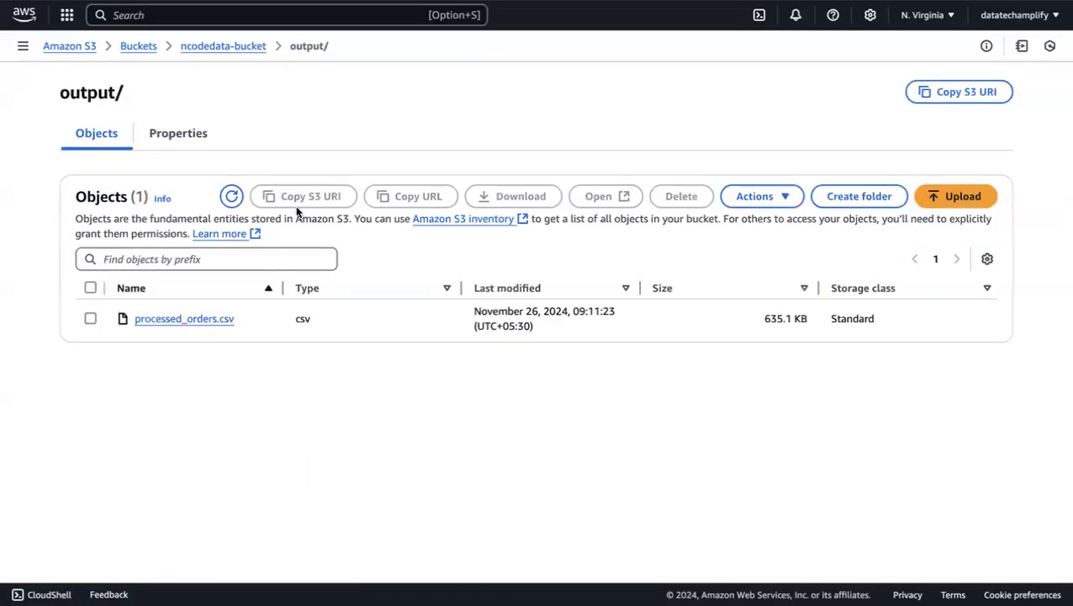
left_click(241, 47)
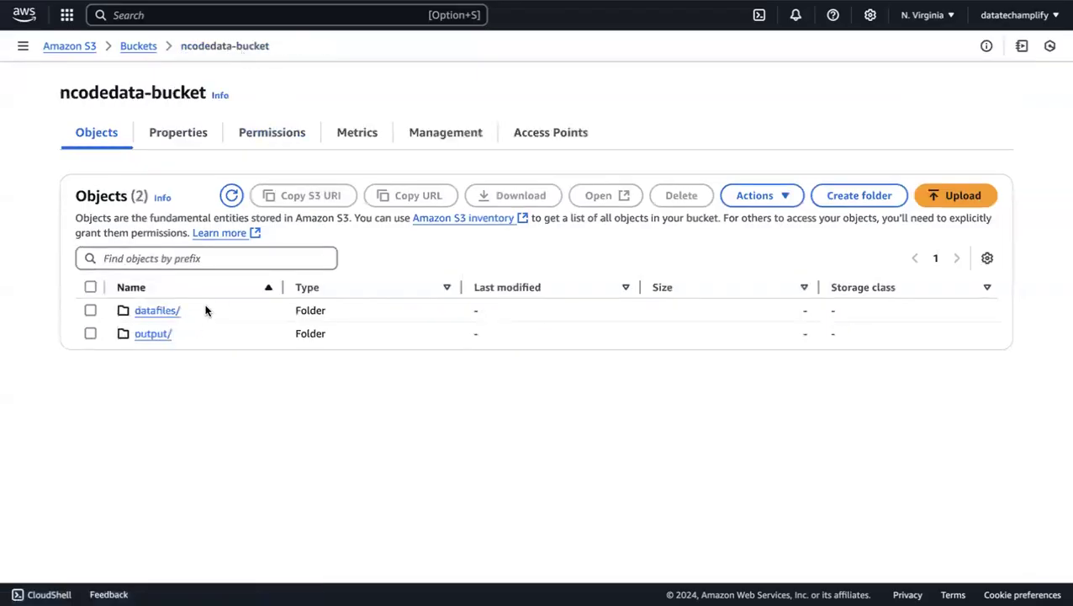
left_click(170, 333)
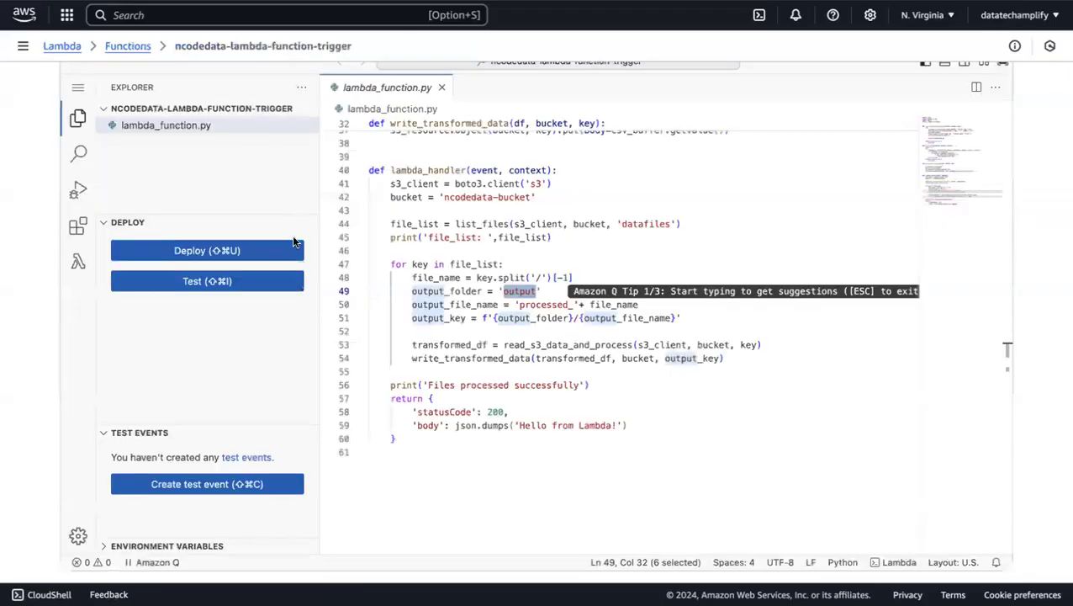
- Switch to the ncodedata-lambda-function-trigger function and open its CloudWatch logs from the monitoring view
scroll(294, 241, "up", 7)
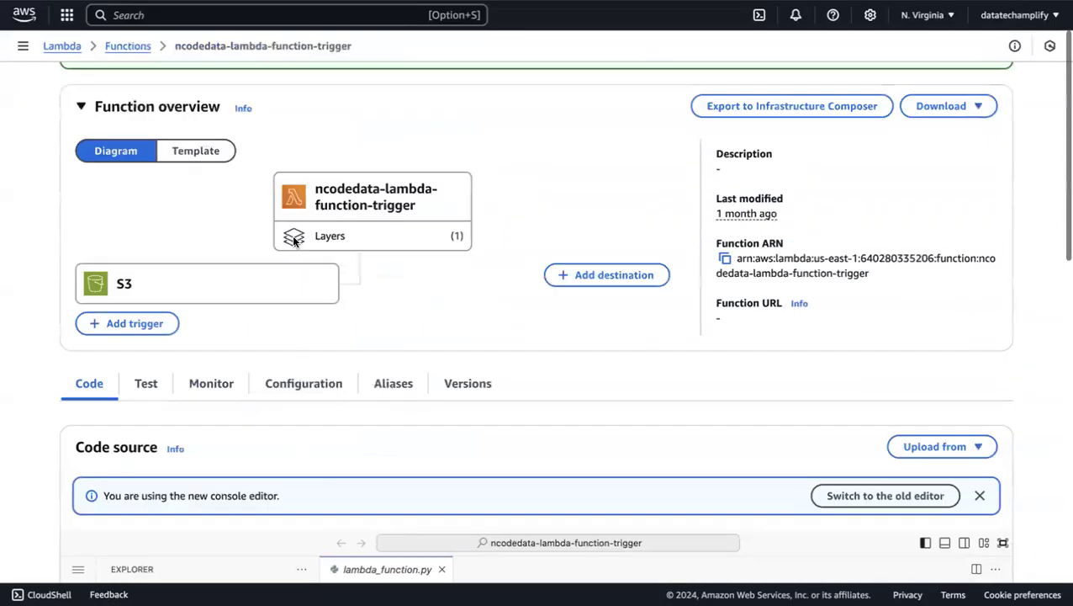
scroll(242, 384, "down", 2)
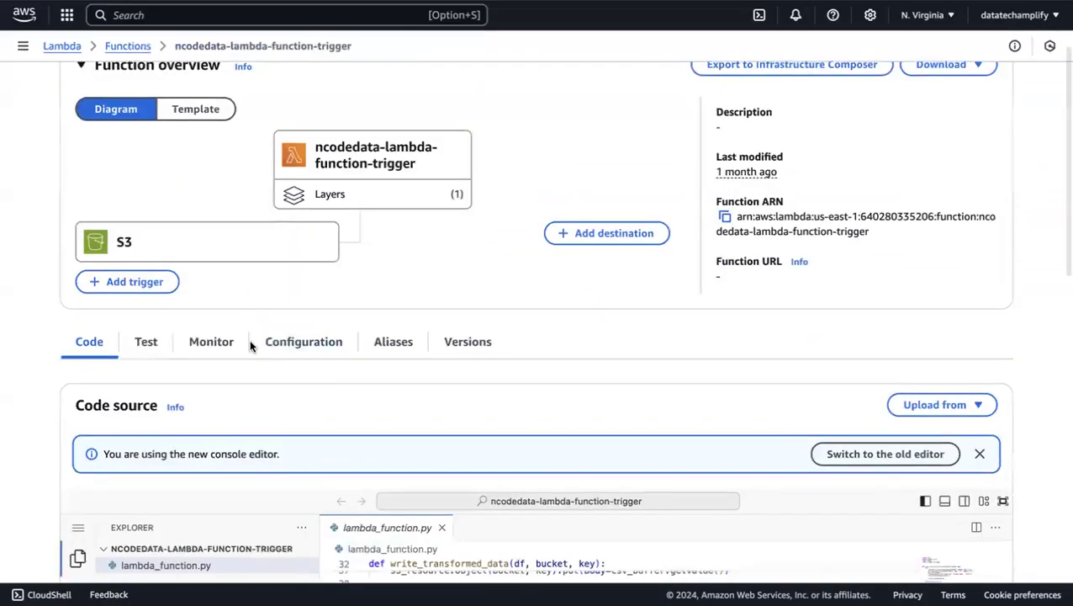
left_click(205, 345)
scroll(469, 412, "down", 1)
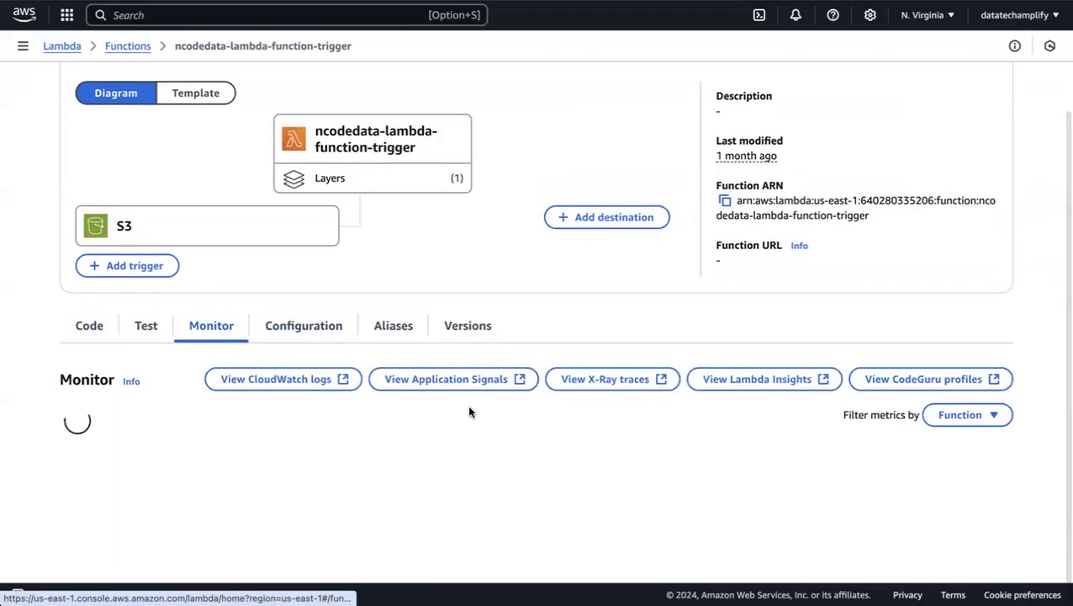
left_click(332, 379)
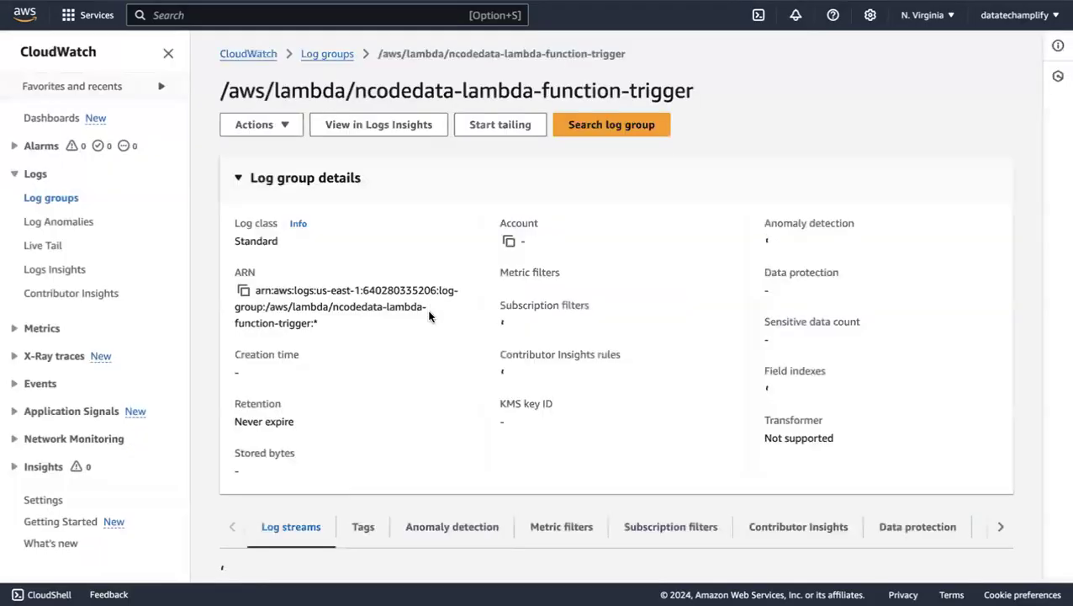
- Check the last event times of the function's log streams and open the 2024/11/26 stream
scroll(423, 464, "down", 2)
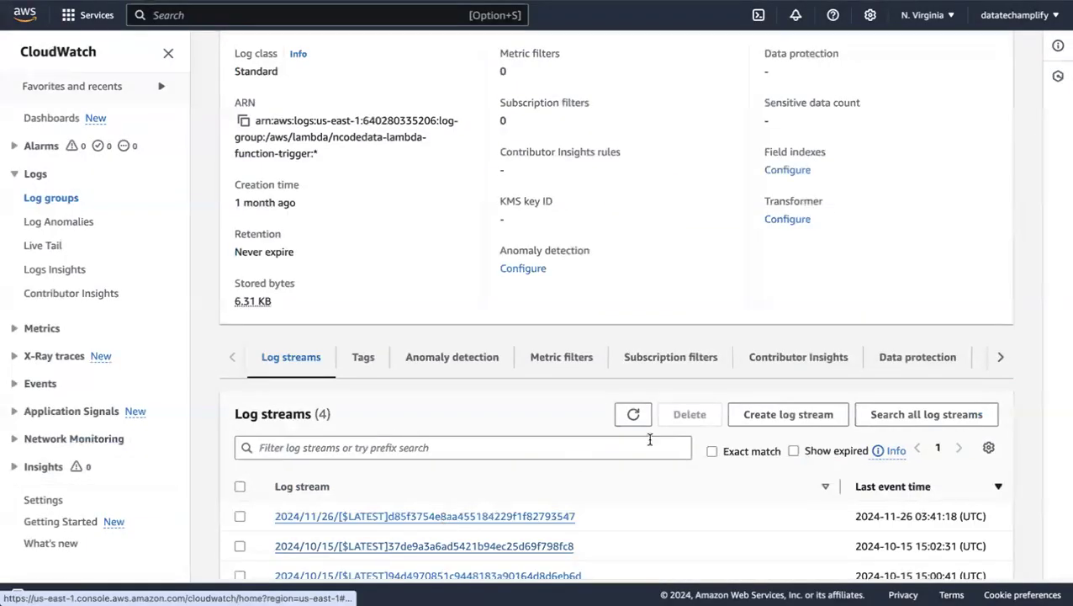
scroll(443, 519, "down", 1)
left_click_drag(854, 461, 912, 463)
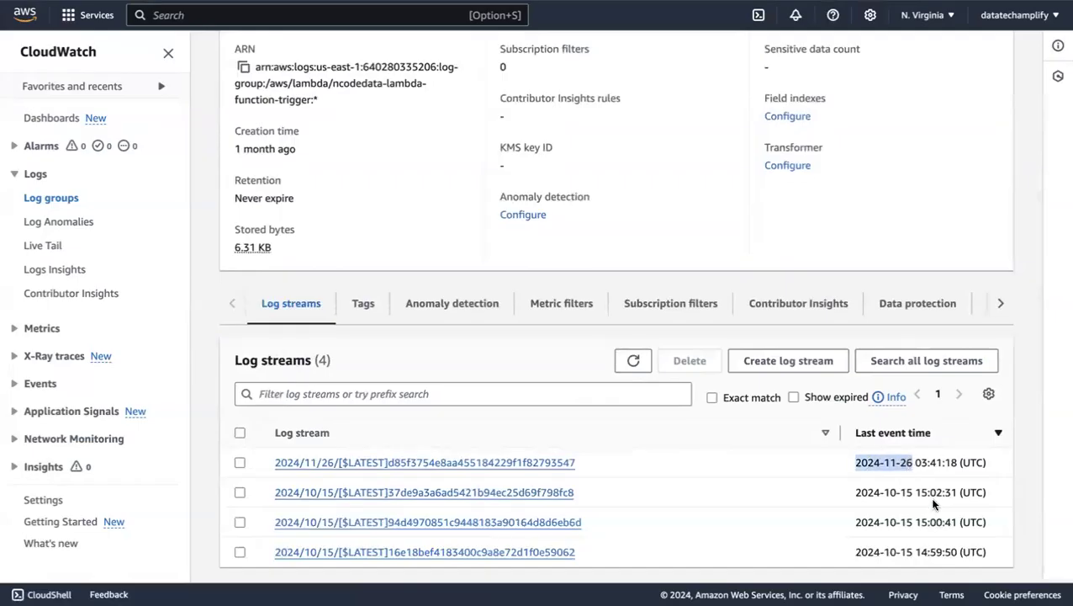
mouse_move(639, 1)
left_click(496, 463)
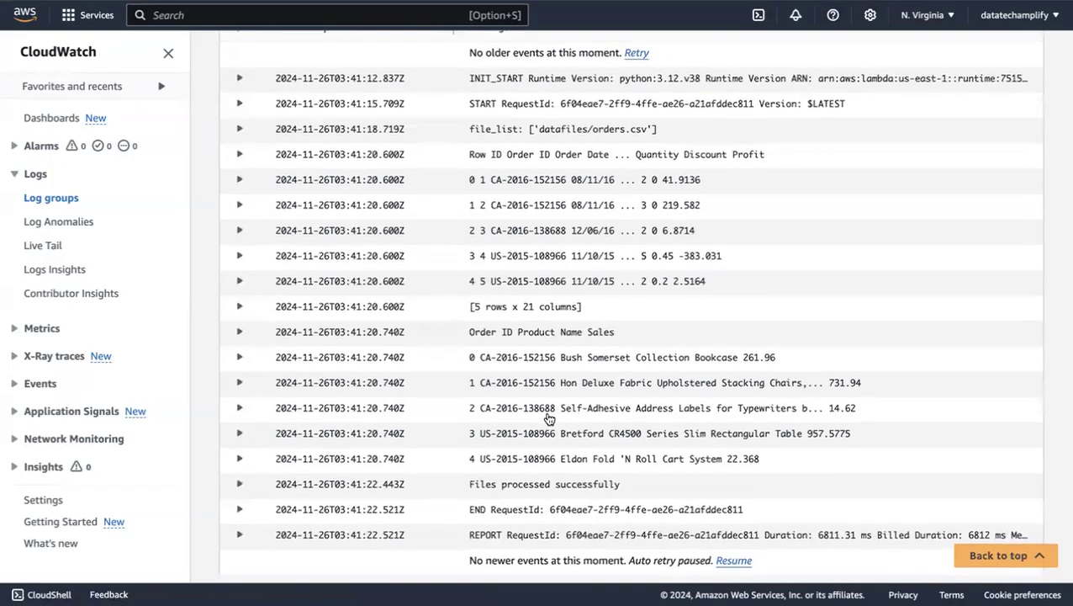
- Expand the file_list and "Files processed successfully" log events and review the run's output
left_click(514, 139)
left_click_drag(359, 166, 460, 166)
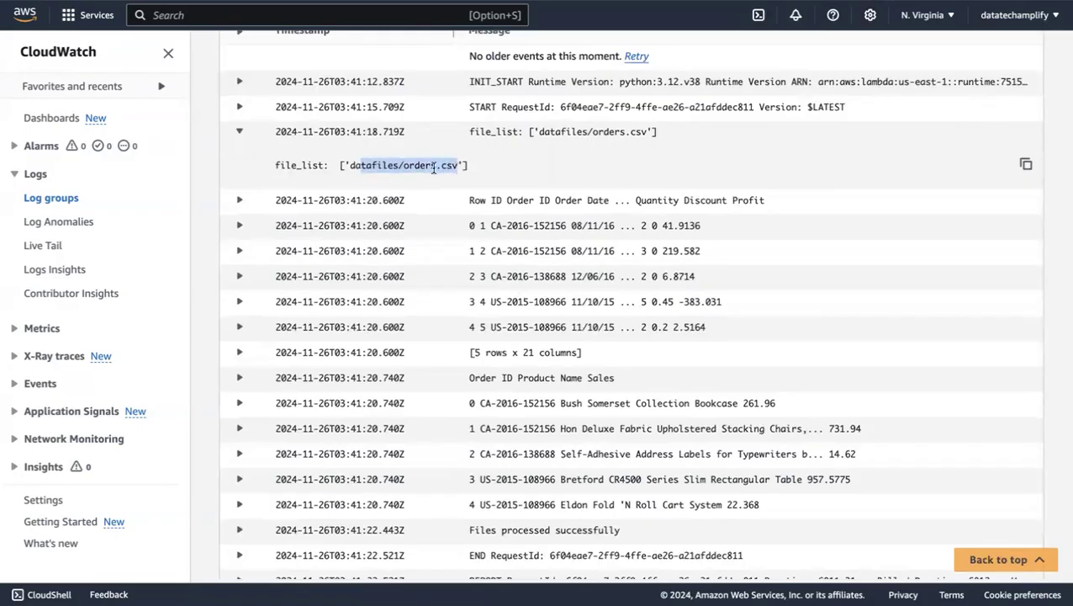
scroll(511, 382, "down", 2)
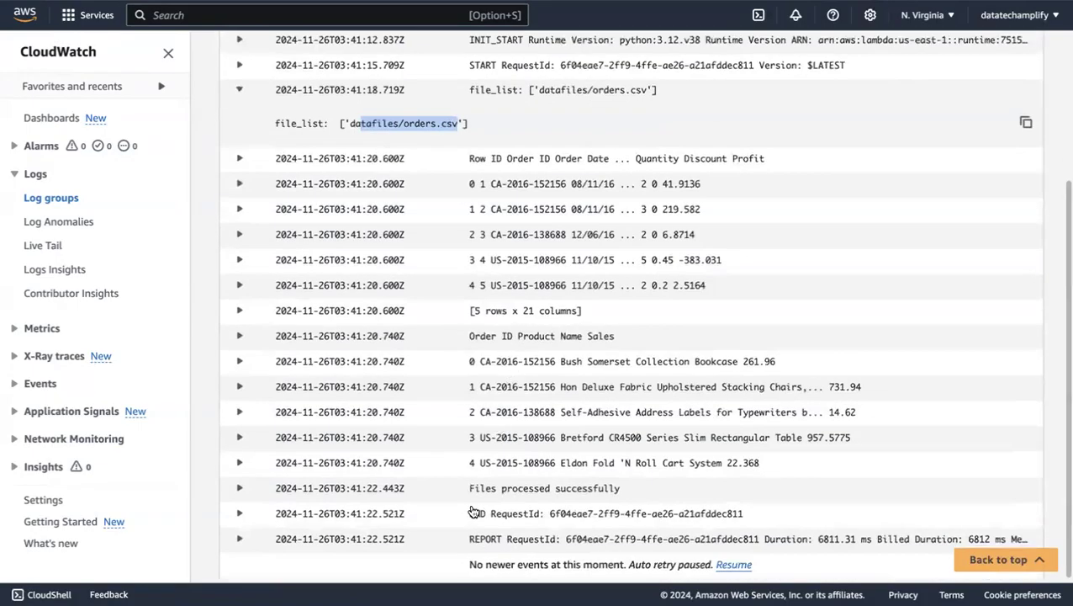
left_click(545, 495)
scroll(538, 492, "down", 2)
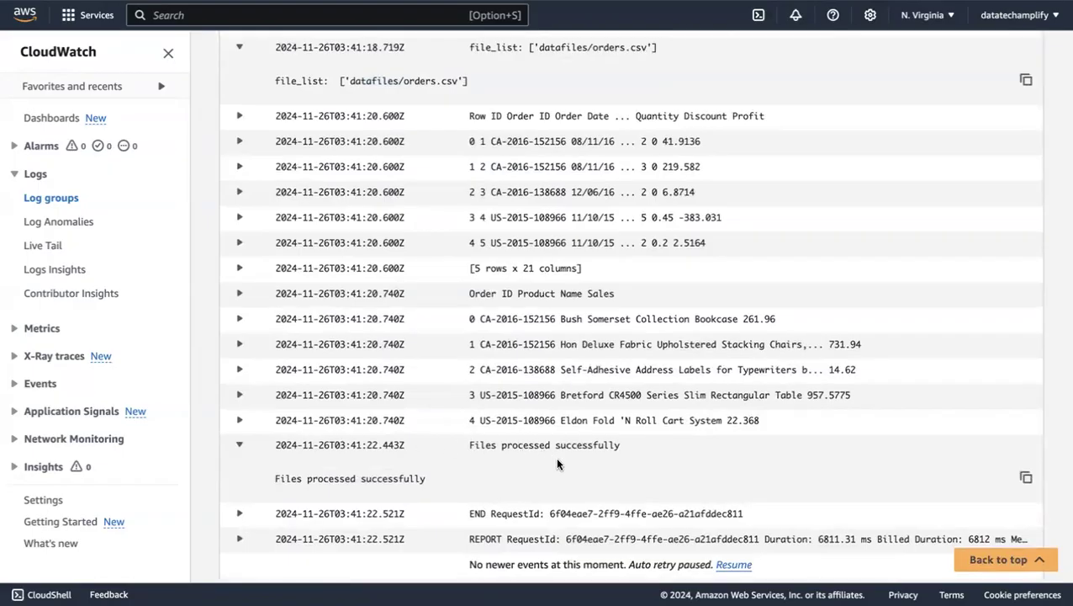
scroll(618, 447, "up", 5)
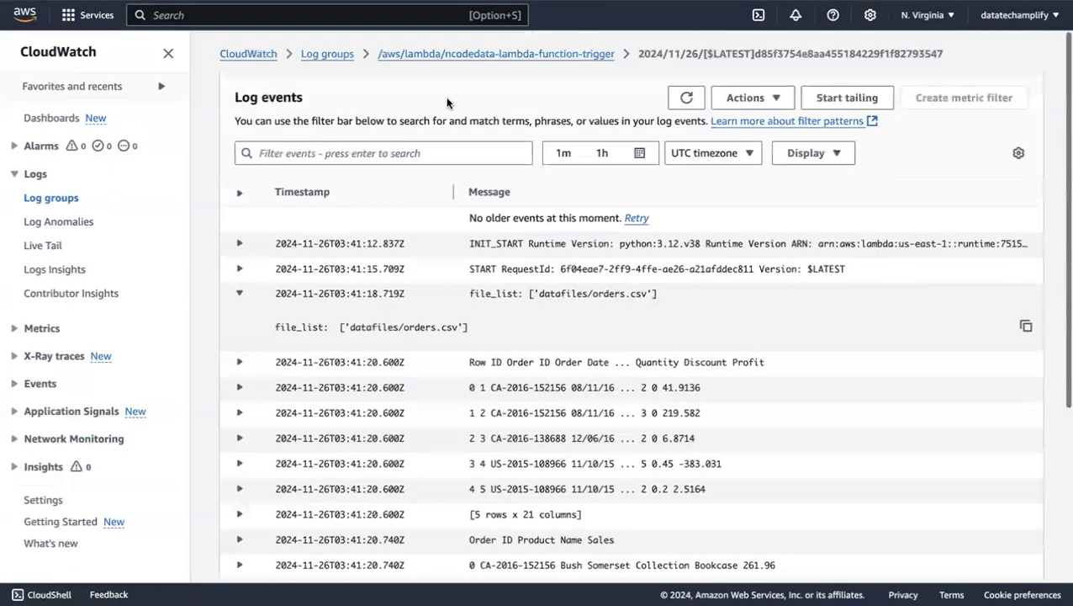
- Return to the function's log group, reopen the 2024/11/26 log stream, and switch back to the Lambda function page
left_click(545, 54)
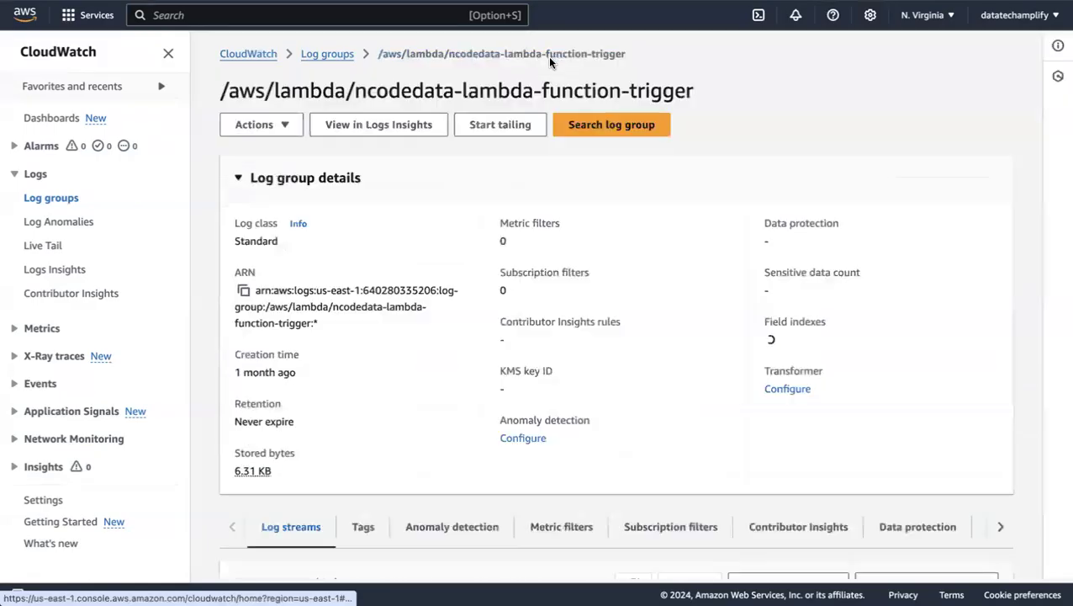
scroll(511, 454, "down", 5)
left_click(513, 459)
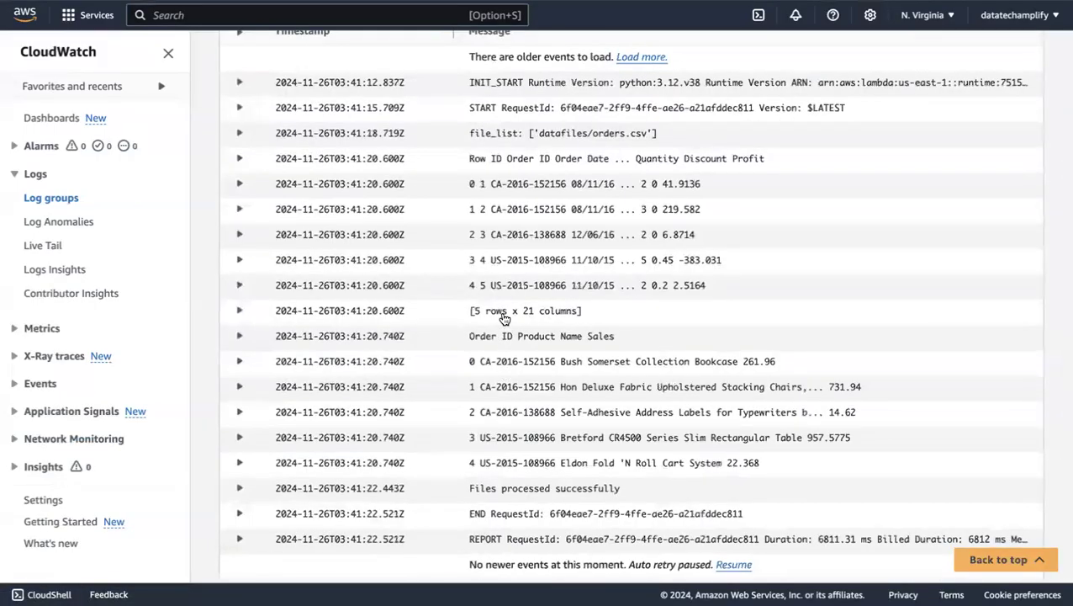
left_click(315, 0)
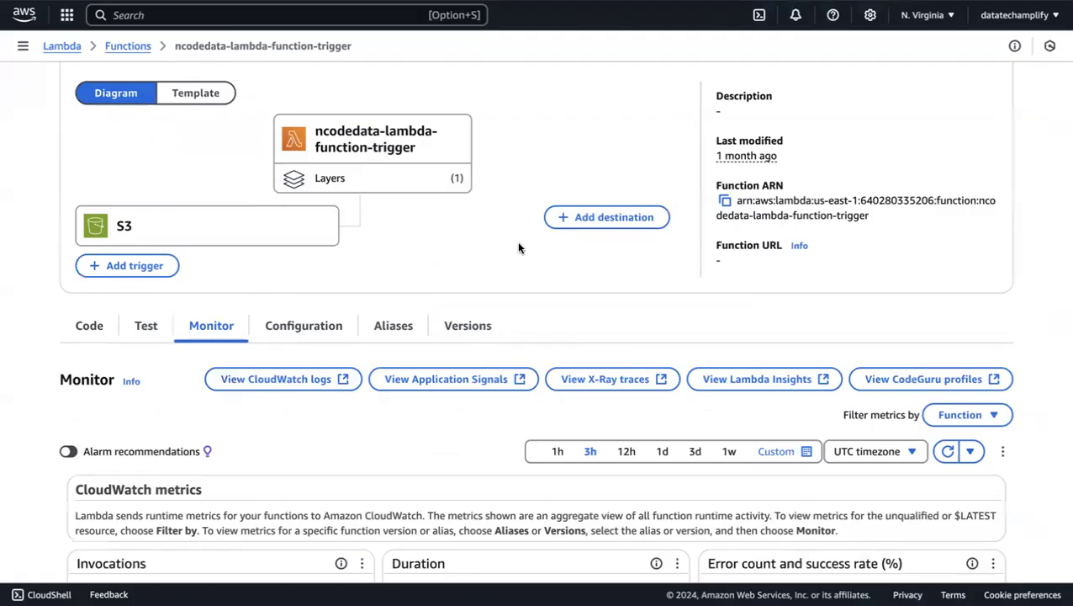
mouse_move(594, 2)
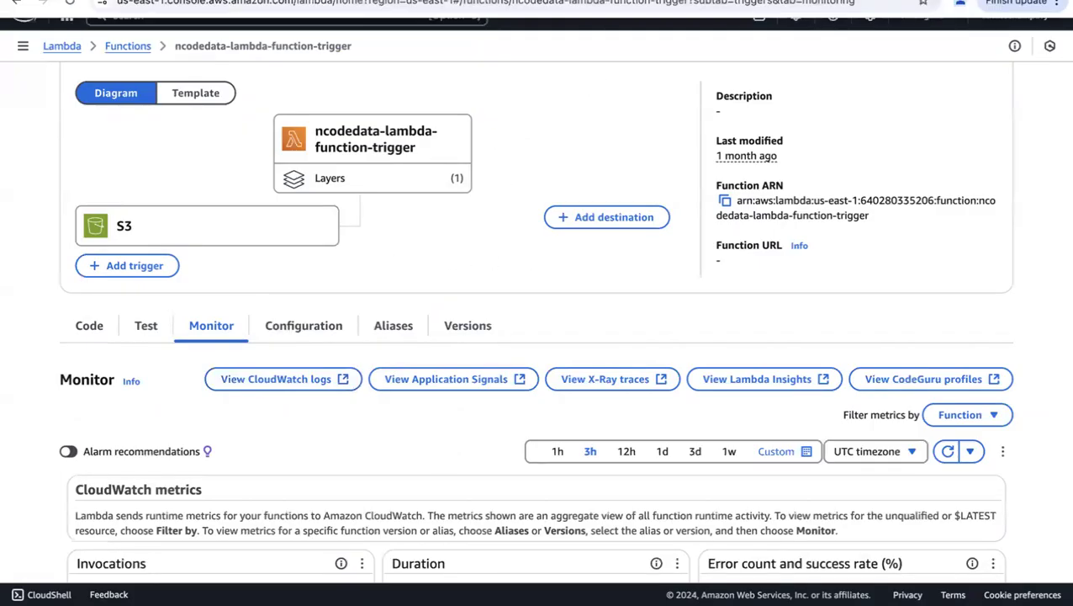